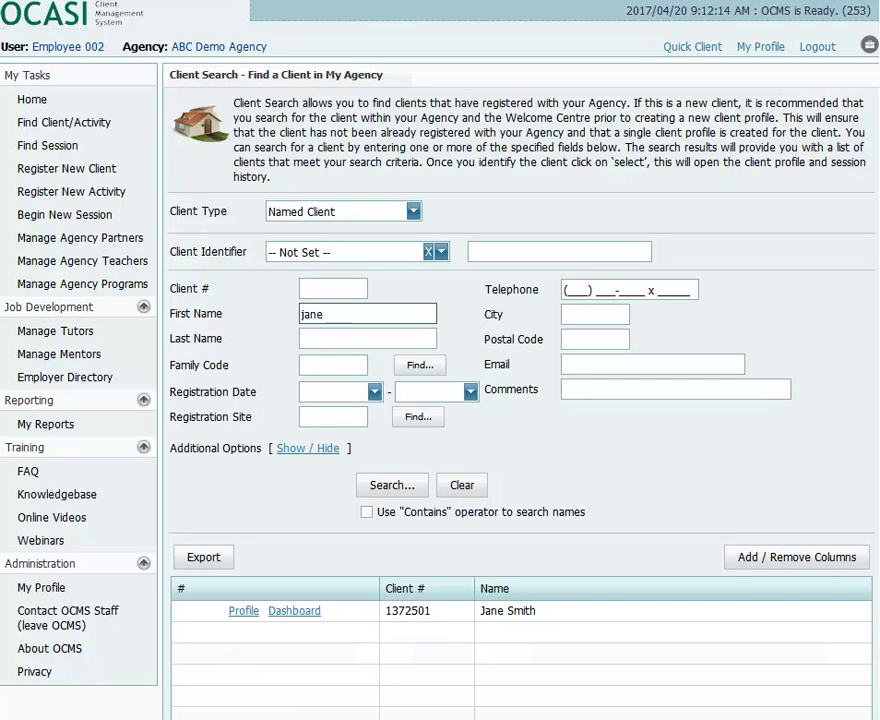
Open the dashboard of the client found in the search and start a new session for that client.
{"action": "scroll", "coordinate": [566, 491], "scroll_direction": "down", "scroll_amount": 1}
{"action": "left_click", "coordinate": [243, 505]}
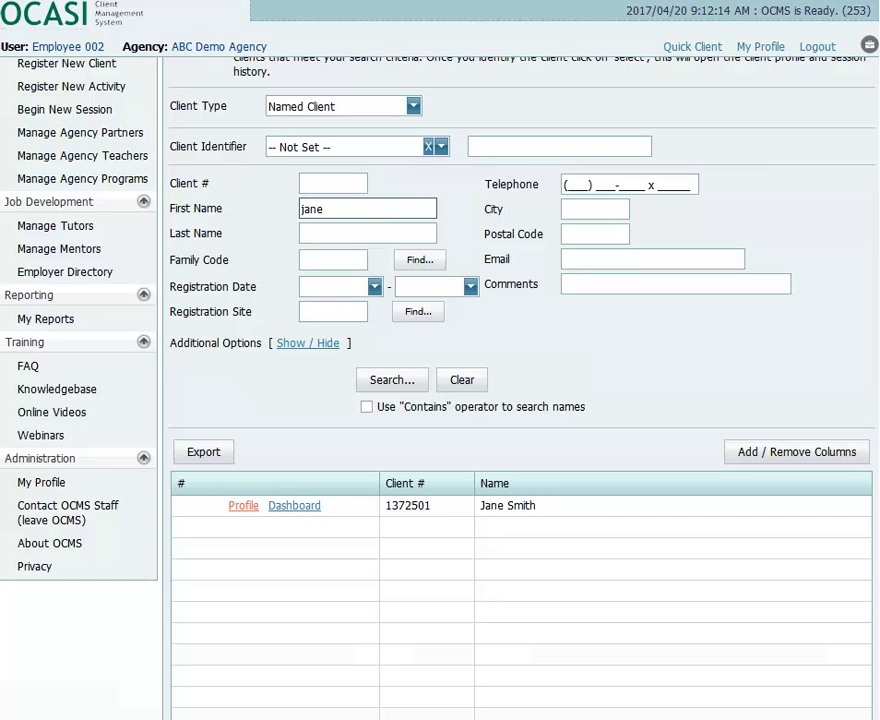
{"action": "left_click", "coordinate": [294, 505]}
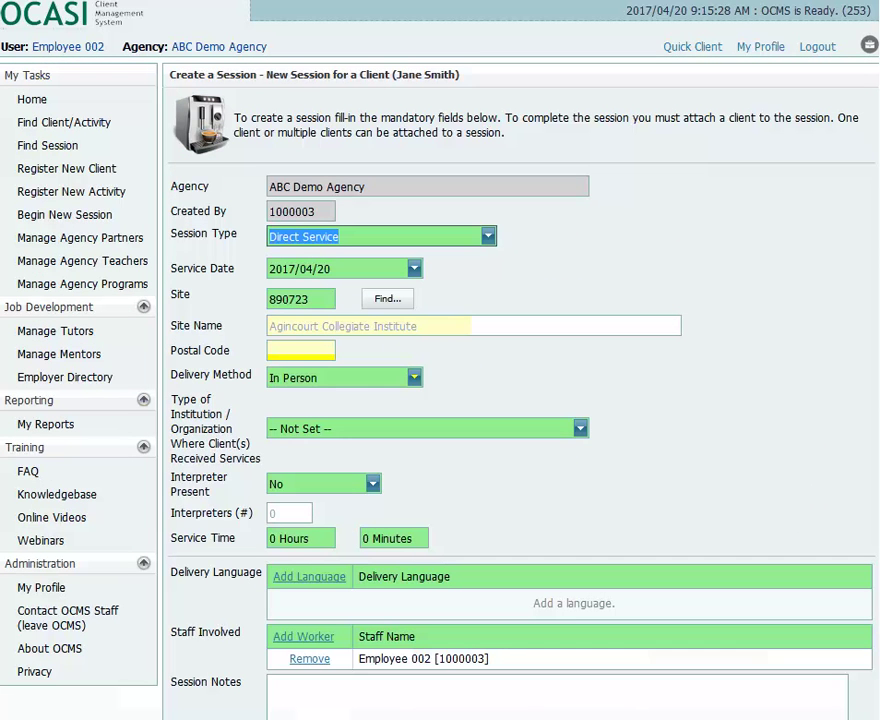
Set the session's service date to 2017/04/06 and its site to Adam Beck Junior Public School (002151).
{"action": "left_click", "coordinate": [414, 268]}
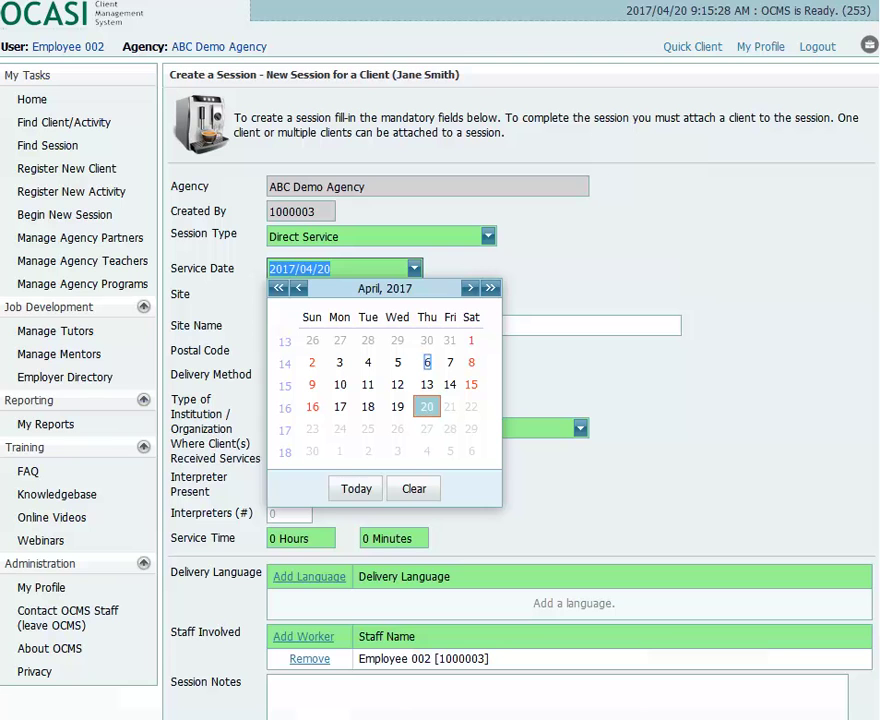
{"action": "left_click", "coordinate": [427, 362]}
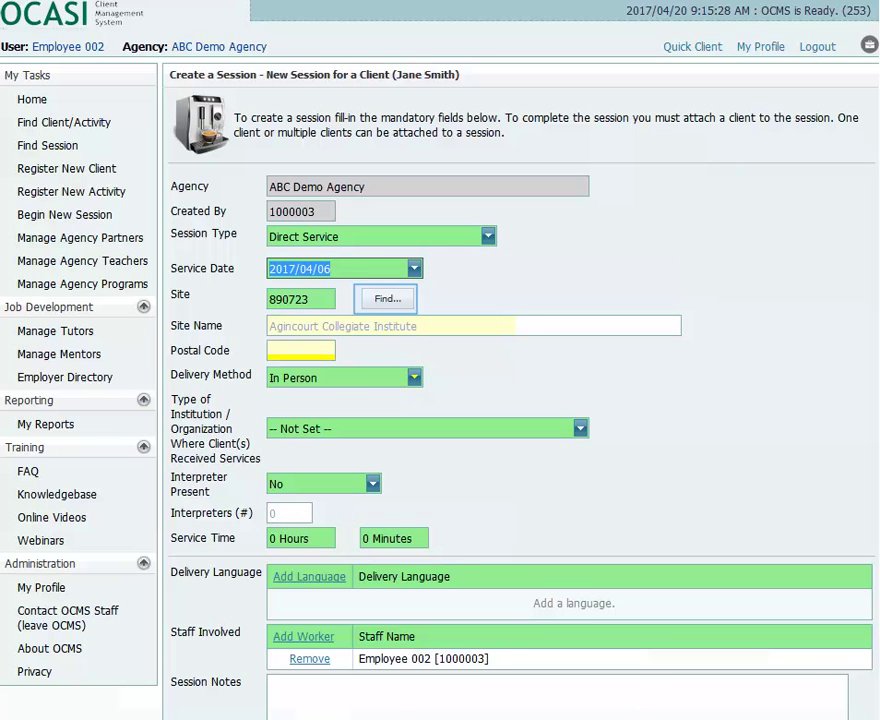
{"action": "left_click", "coordinate": [385, 298]}
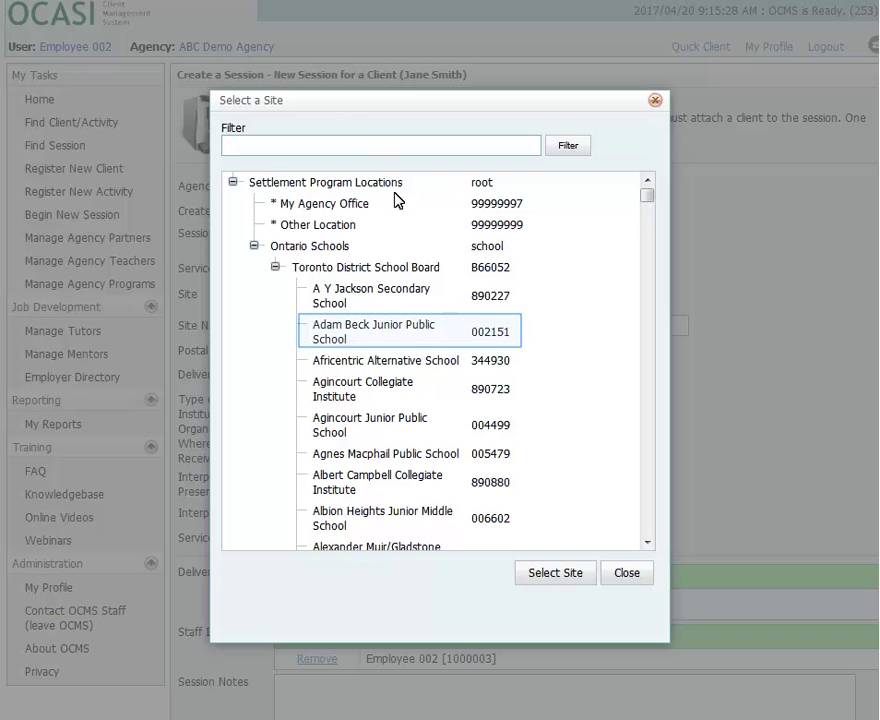
{"action": "double_click", "coordinate": [418, 336]}
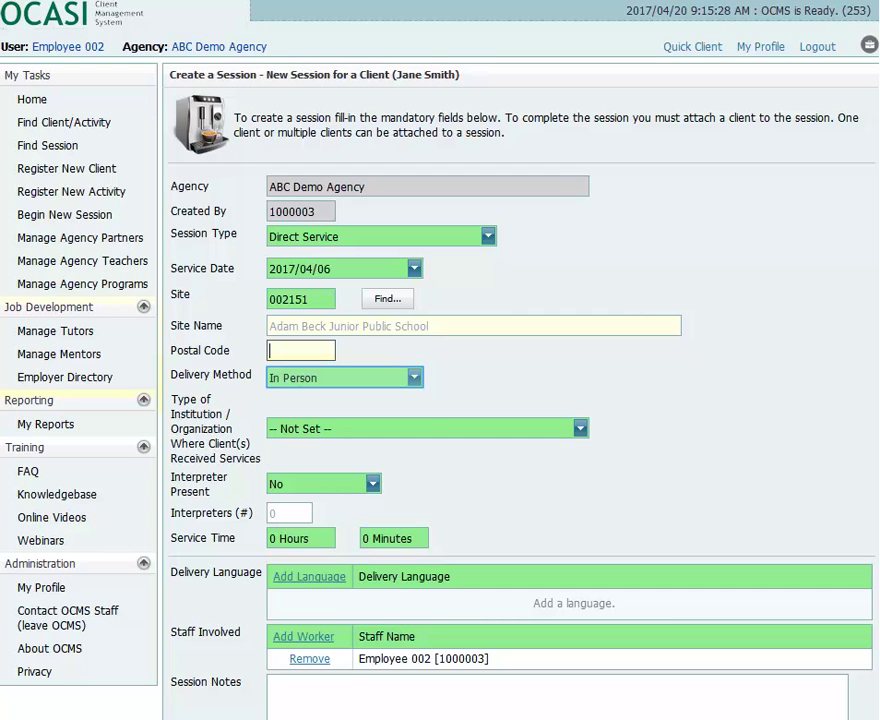
Set the delivery method to In Person and the type of institution where services were received to Secondary school.
{"action": "left_click", "coordinate": [414, 377]}
{"action": "left_click", "coordinate": [413, 377]}
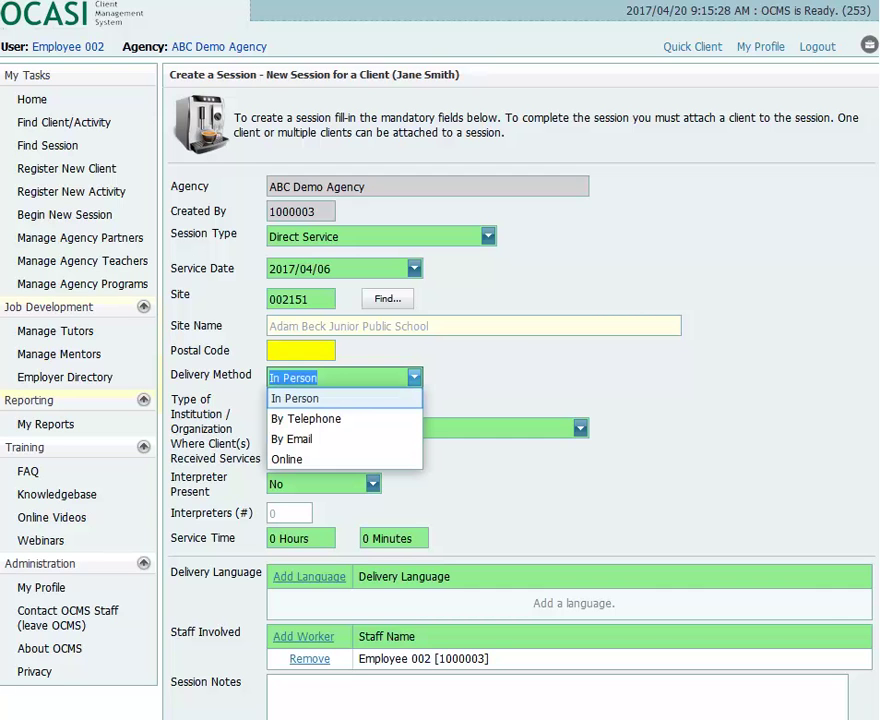
{"action": "left_click", "coordinate": [343, 398]}
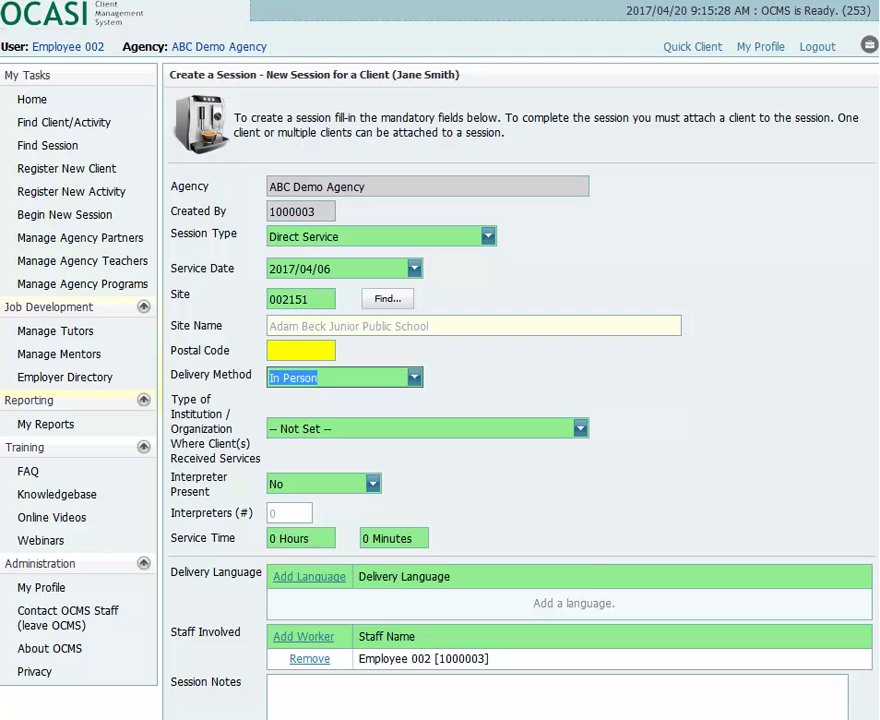
{"action": "left_click", "coordinate": [580, 428]}
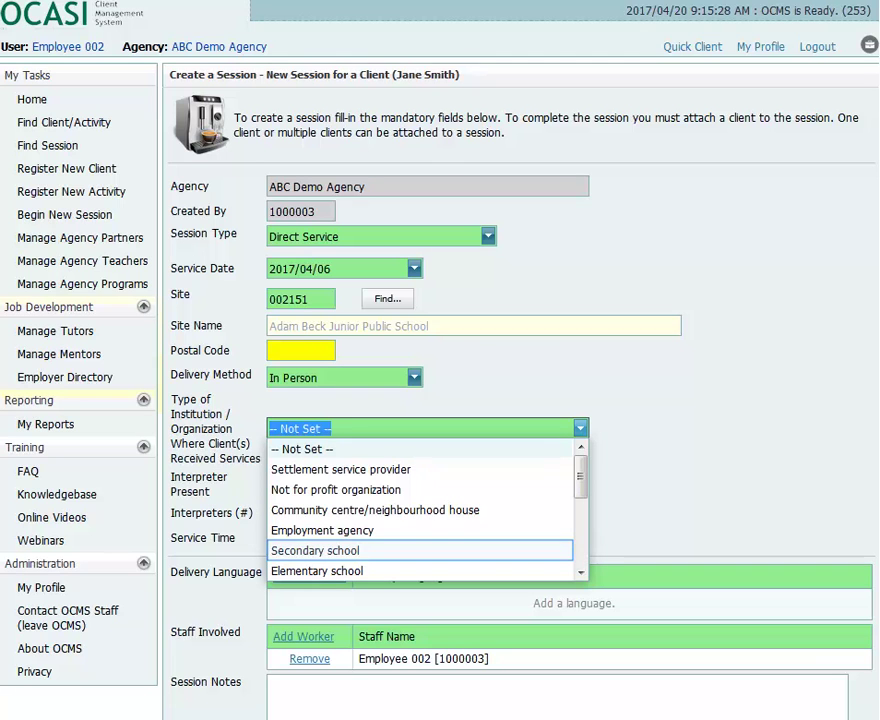
{"action": "key", "text": "Return"}
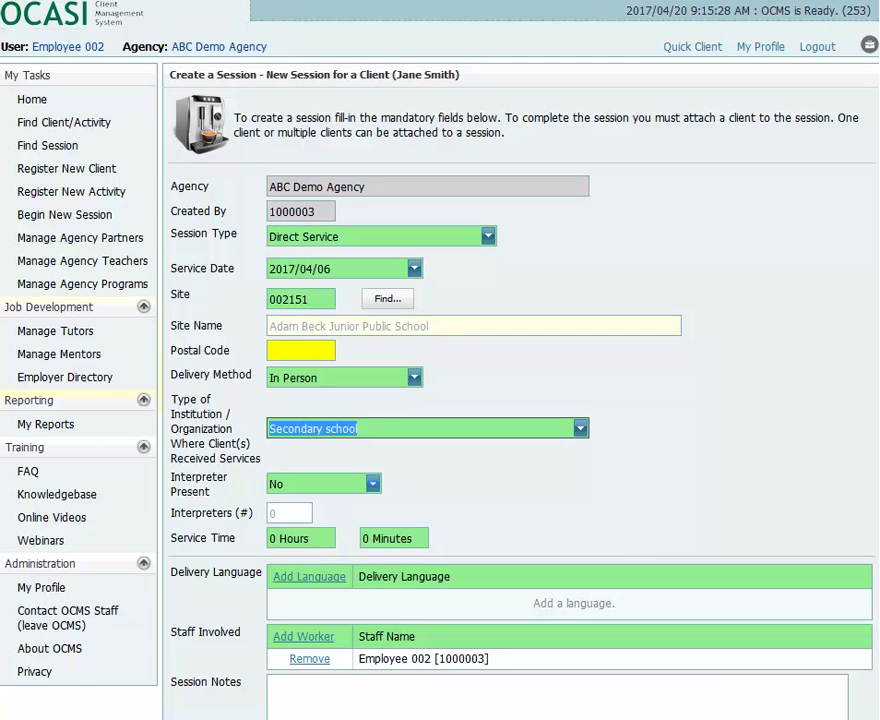
Set Interpreter Present to No and enter a service time of 1 hour.
{"action": "left_click", "coordinate": [372, 483]}
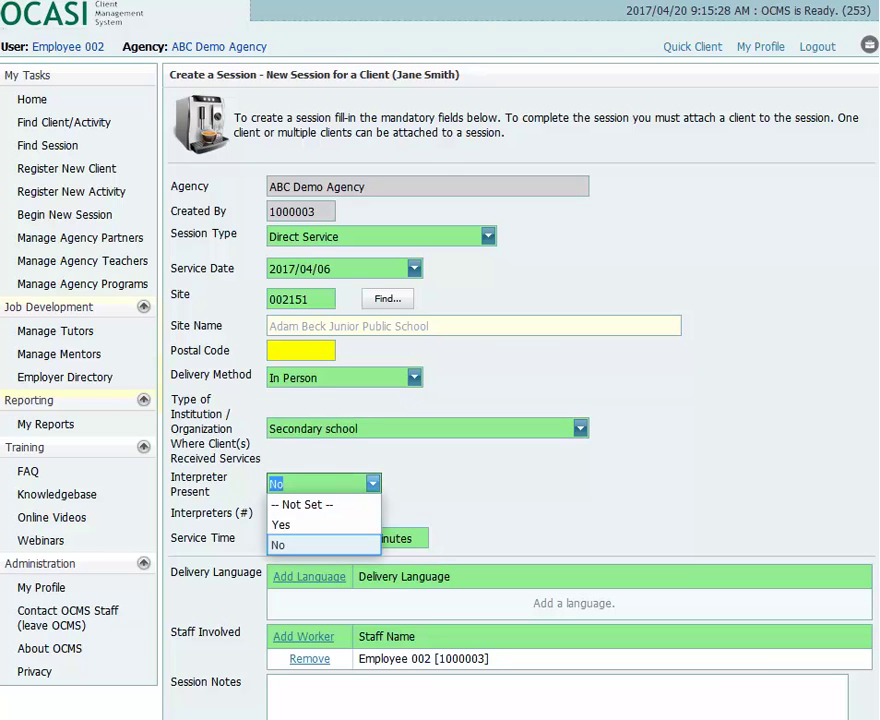
{"action": "key", "text": "Return"}
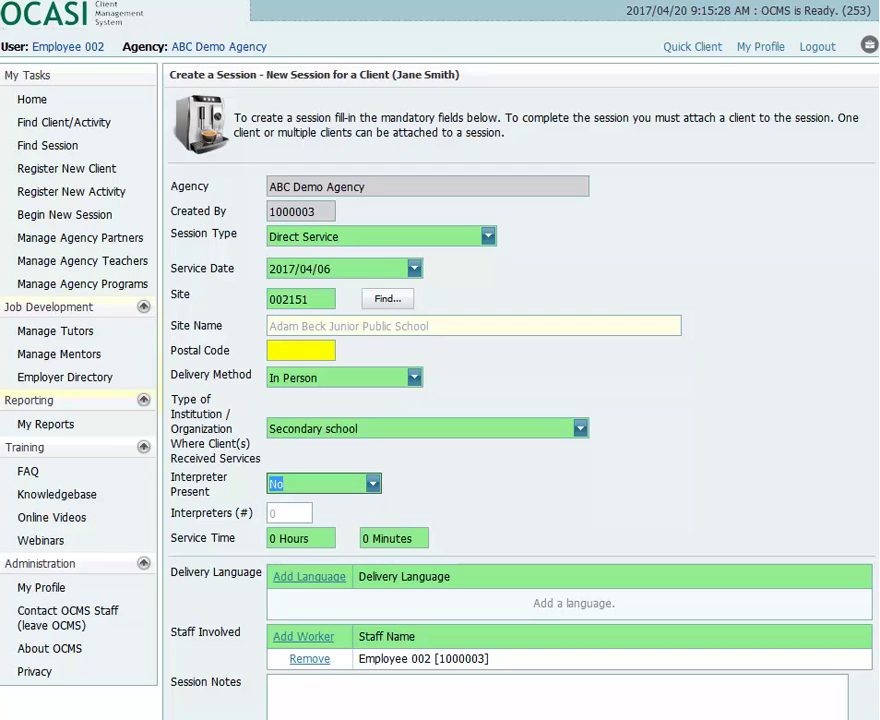
{"action": "scroll", "coordinate": [485, 465], "scroll_direction": "down", "scroll_amount": 1}
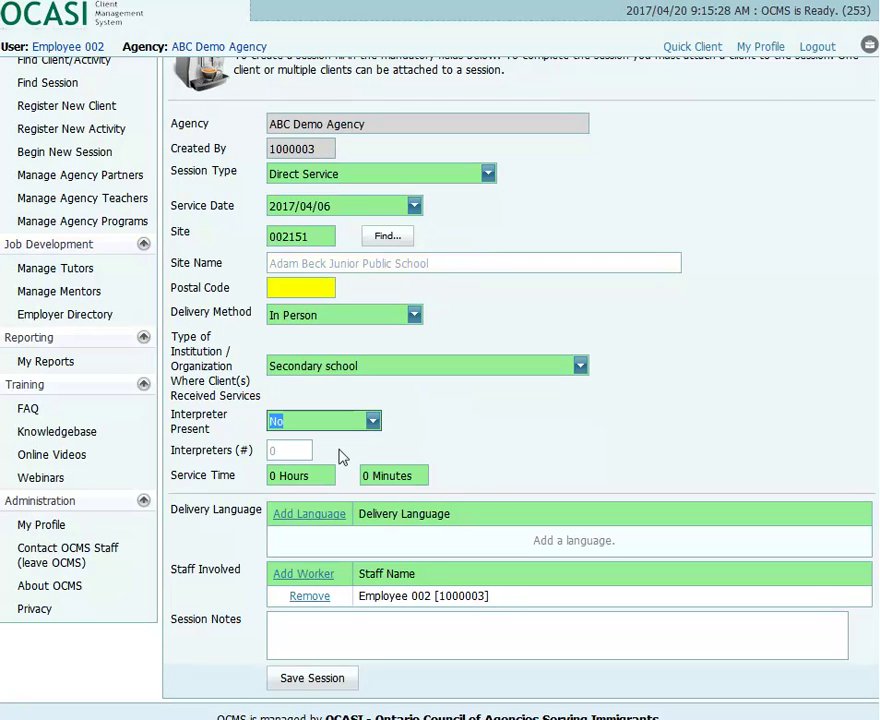
{"action": "left_click", "coordinate": [291, 474]}
{"action": "type", "text": "1"}
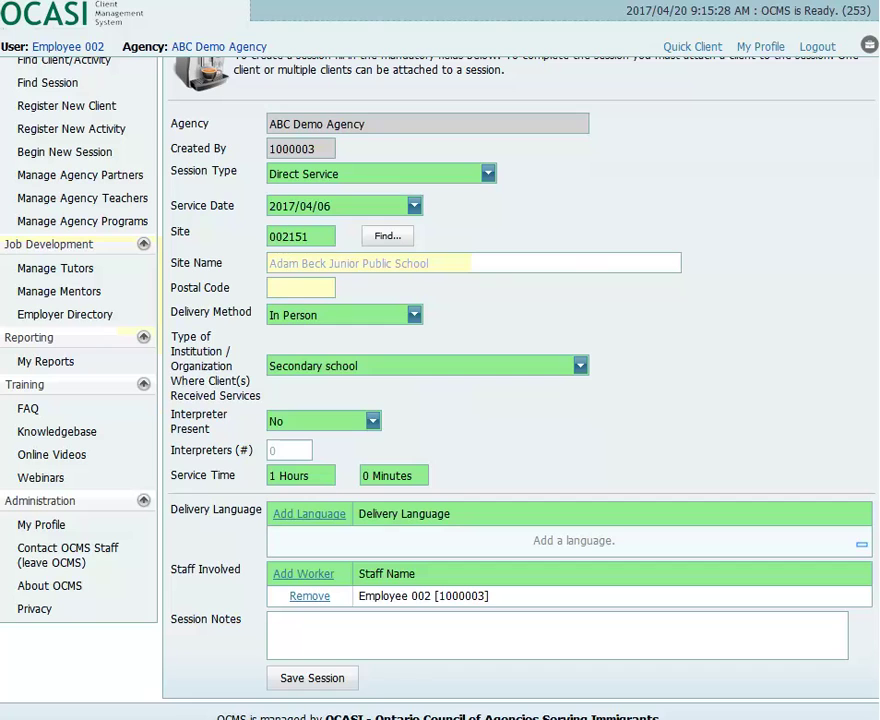
Add English as the delivery language and save the session.
{"action": "left_click", "coordinate": [309, 513]}
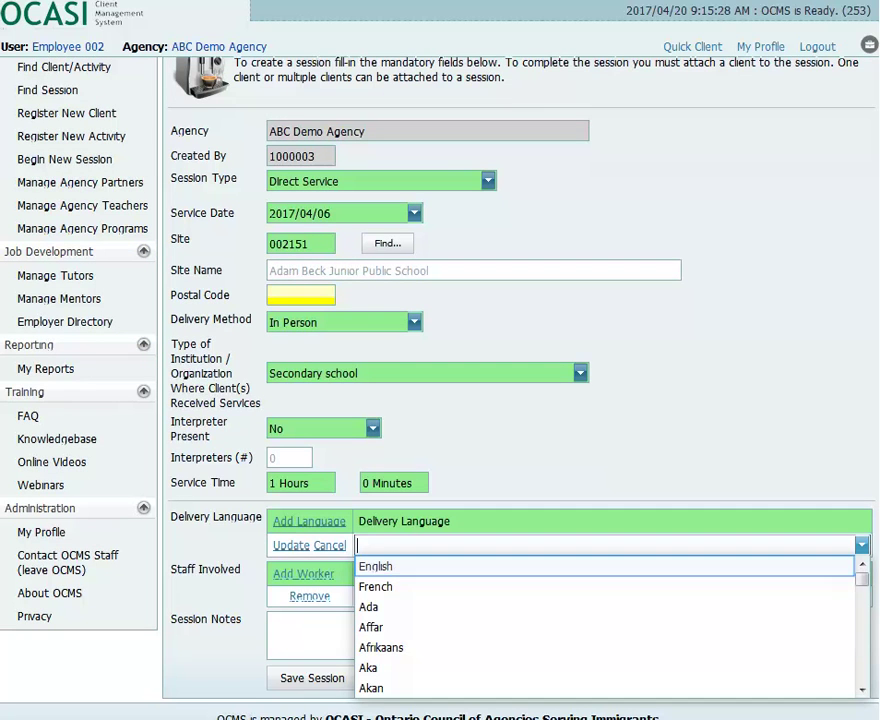
{"action": "key", "text": "Tab"}
{"action": "key", "text": "Return"}
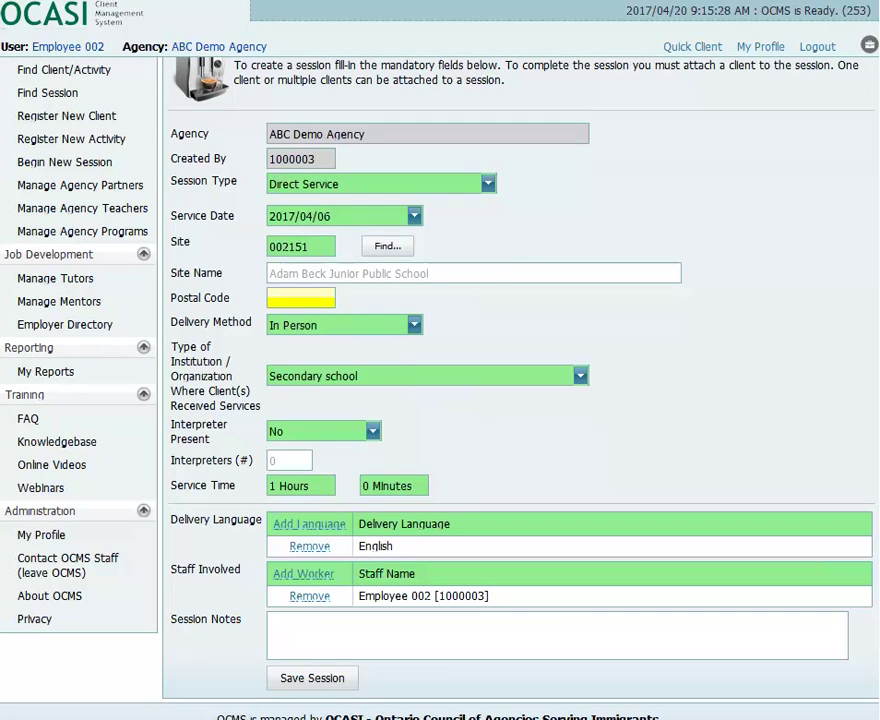
{"action": "key", "text": "Tab"}
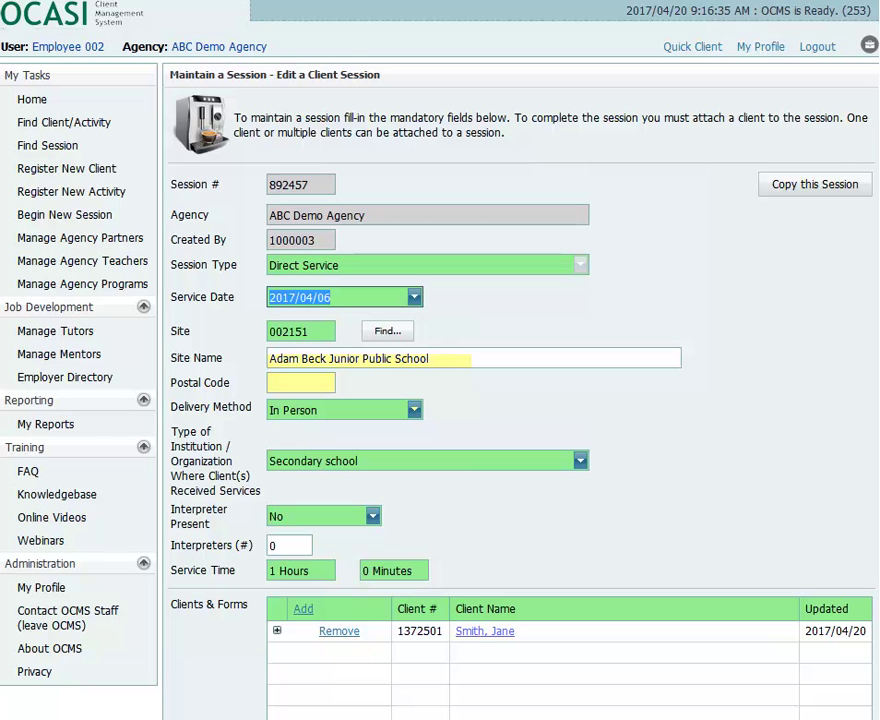
Replace the Information & Orientation Form attached to the session's client with an Employment Form.
{"action": "scroll", "coordinate": [729, 495], "scroll_direction": "down", "scroll_amount": 3}
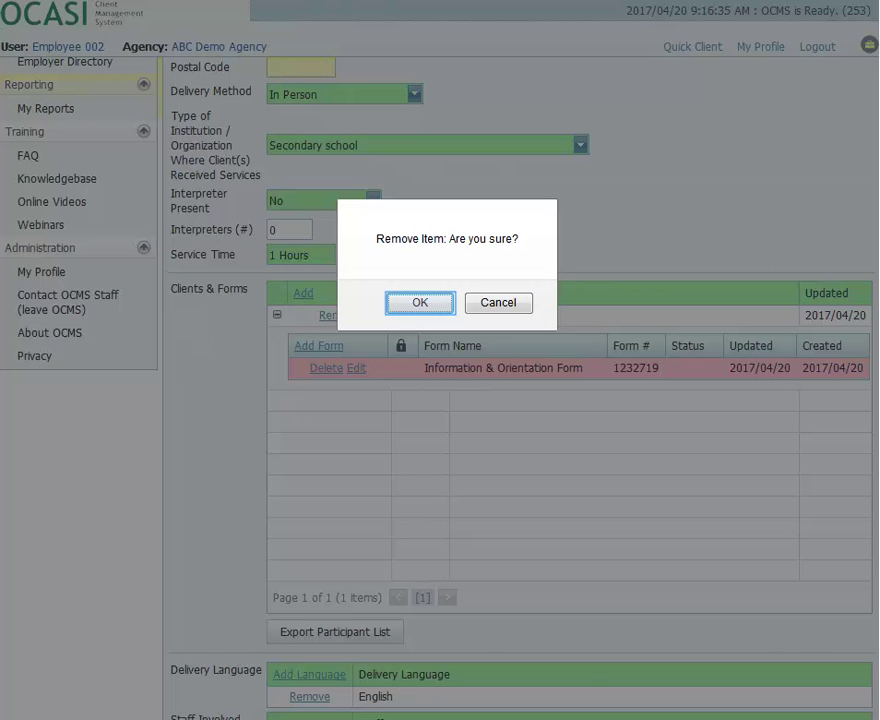
{"action": "key", "text": "Return"}
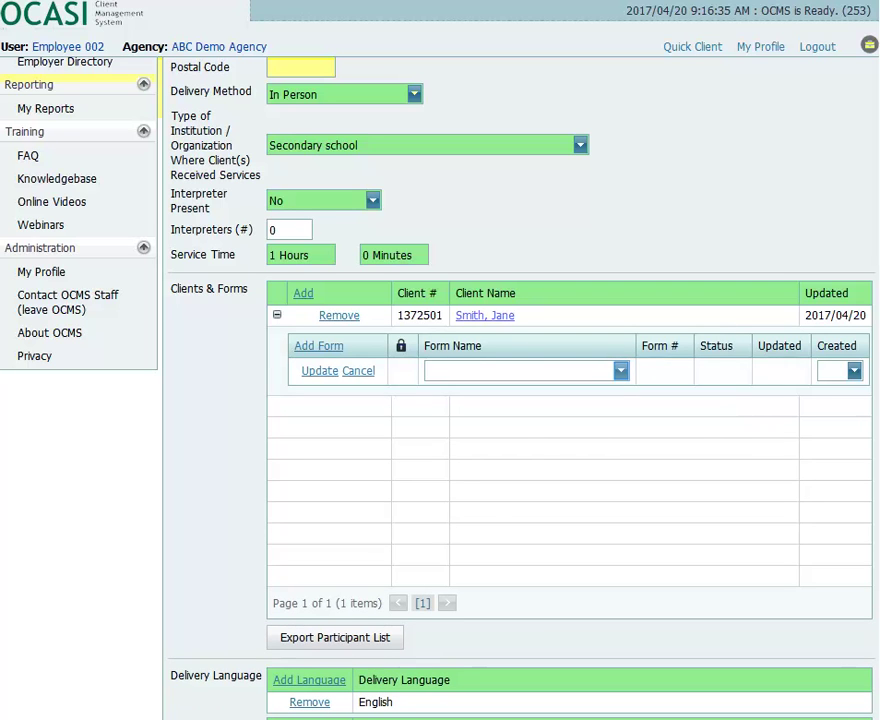
{"action": "left_click", "coordinate": [621, 370]}
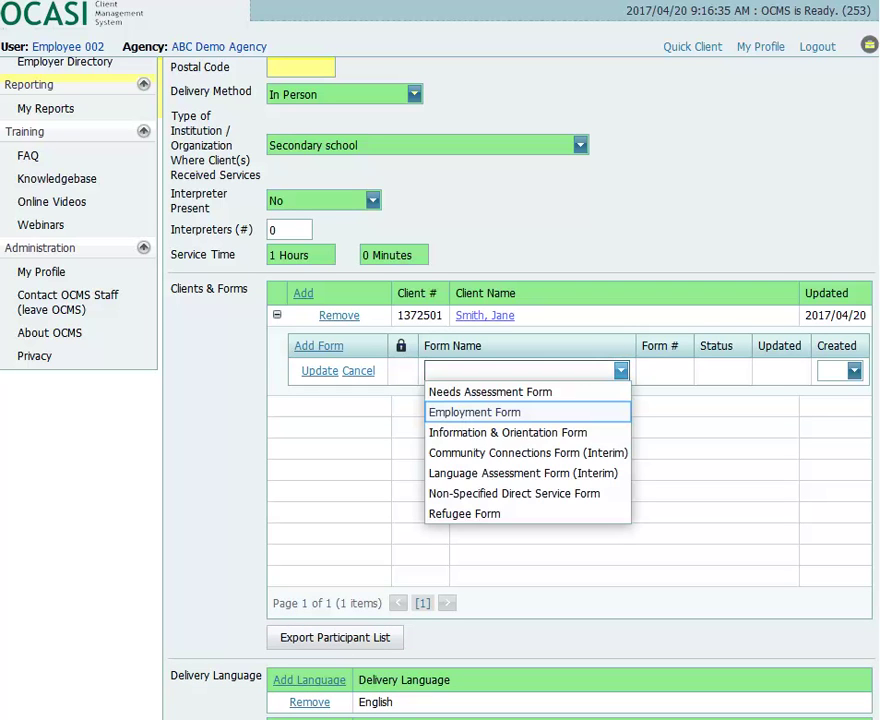
{"action": "key", "text": "Return"}
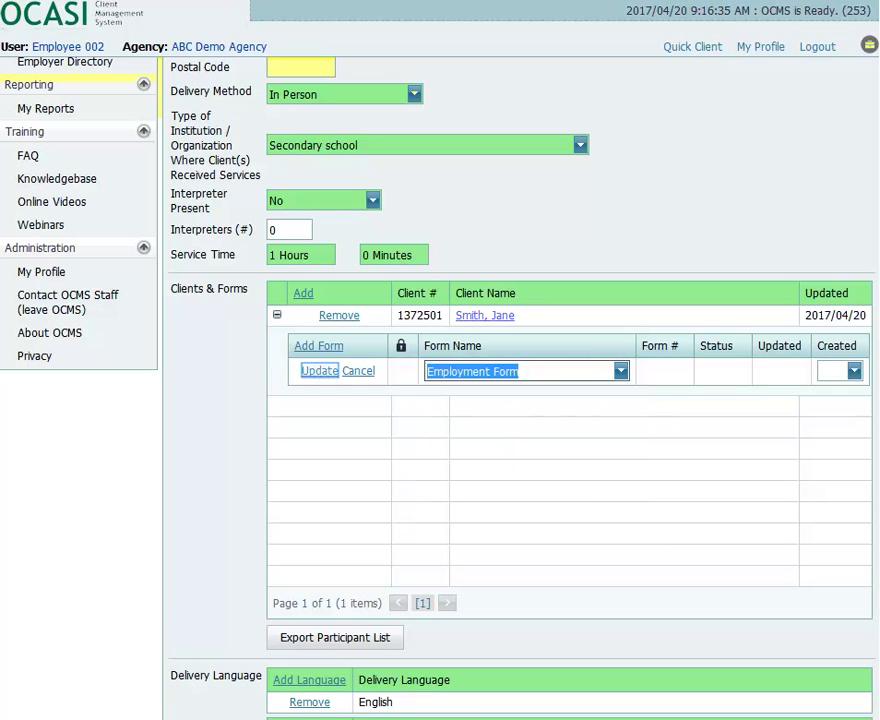
{"action": "left_click", "coordinate": [319, 370]}
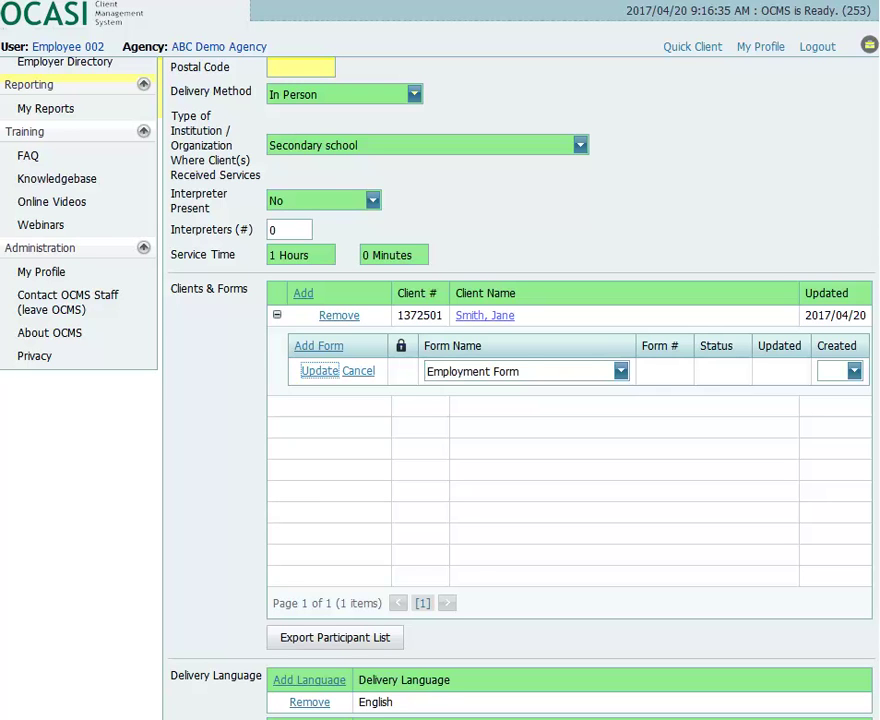
{"action": "key", "text": "Return"}
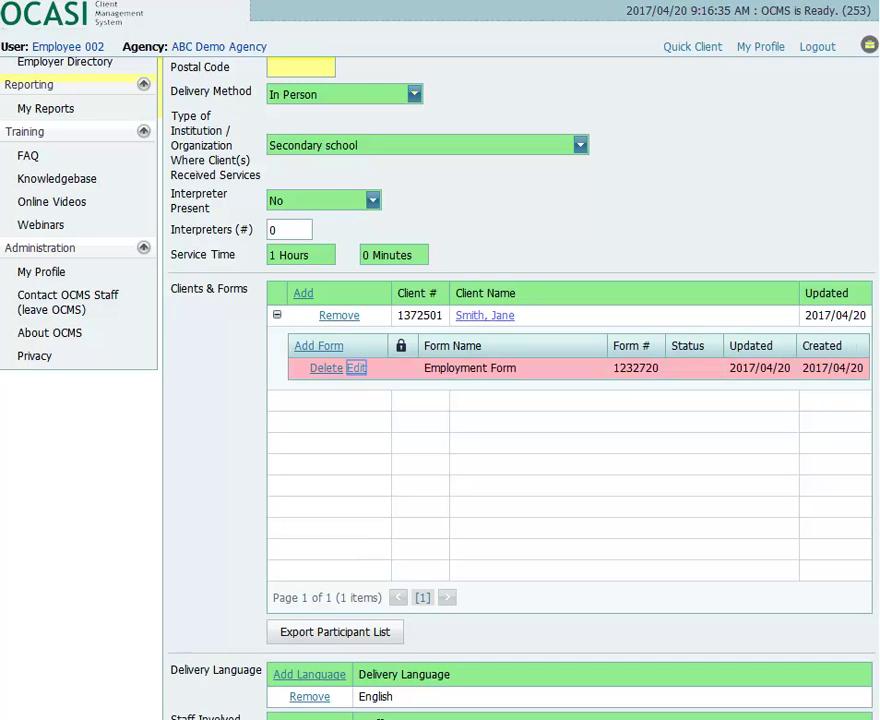
Open the Employment Form for editing and set its projected service end date to 2017/04/10.
{"action": "key", "text": "Tab"}
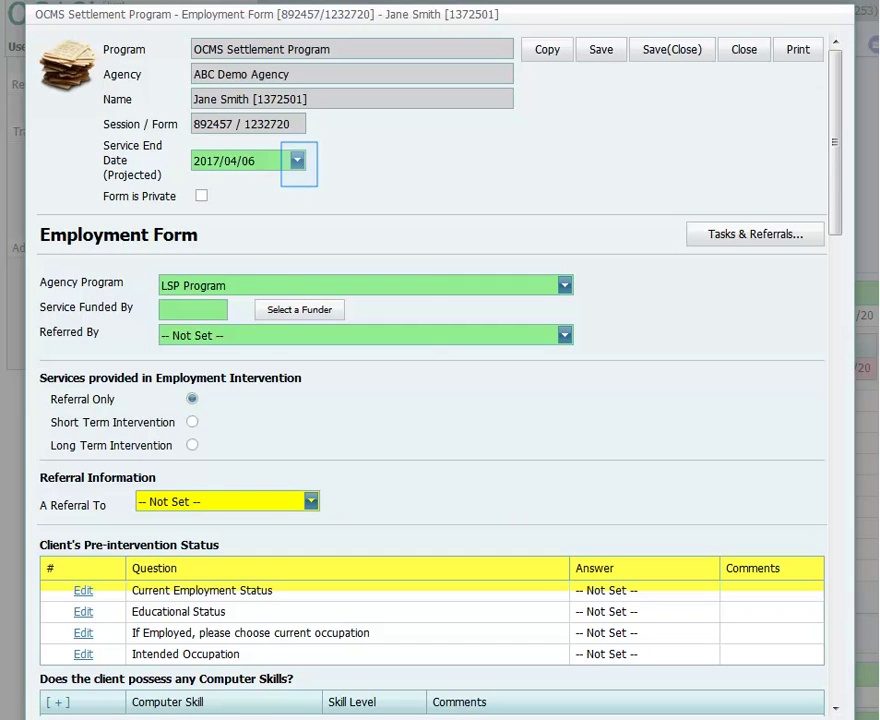
{"action": "left_click", "coordinate": [297, 161]}
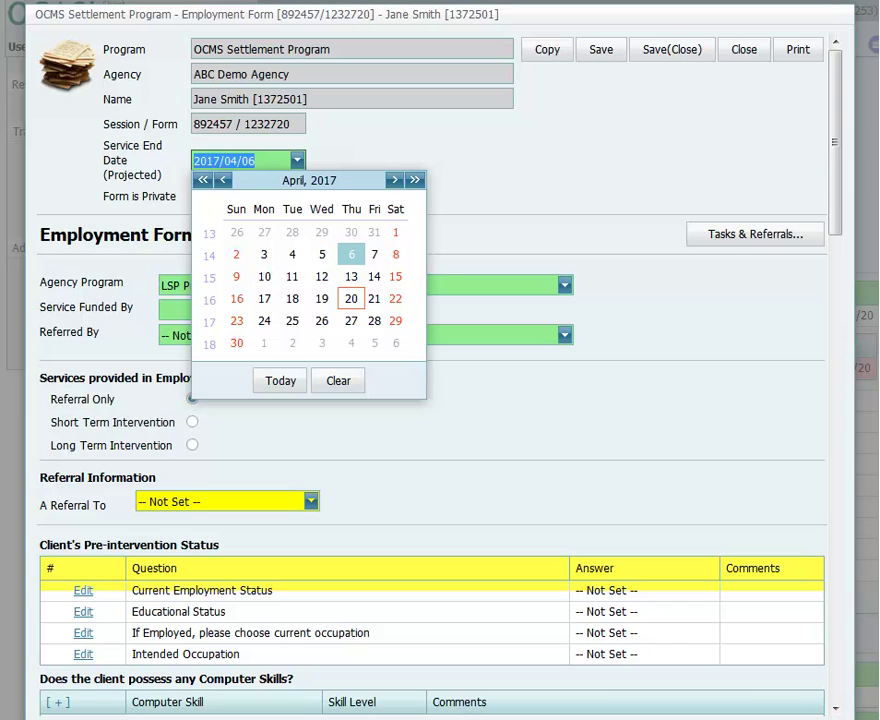
{"action": "left_click", "coordinate": [264, 276]}
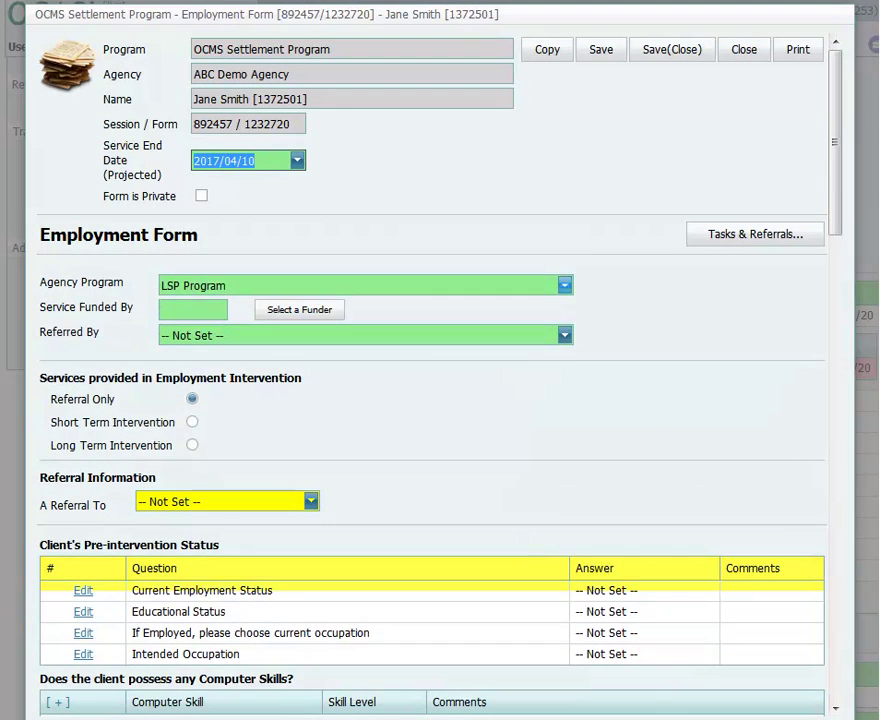
Set the agency program to Language Program and choose Welcoming Communities (000004) as the funder.
{"action": "left_click", "coordinate": [564, 285]}
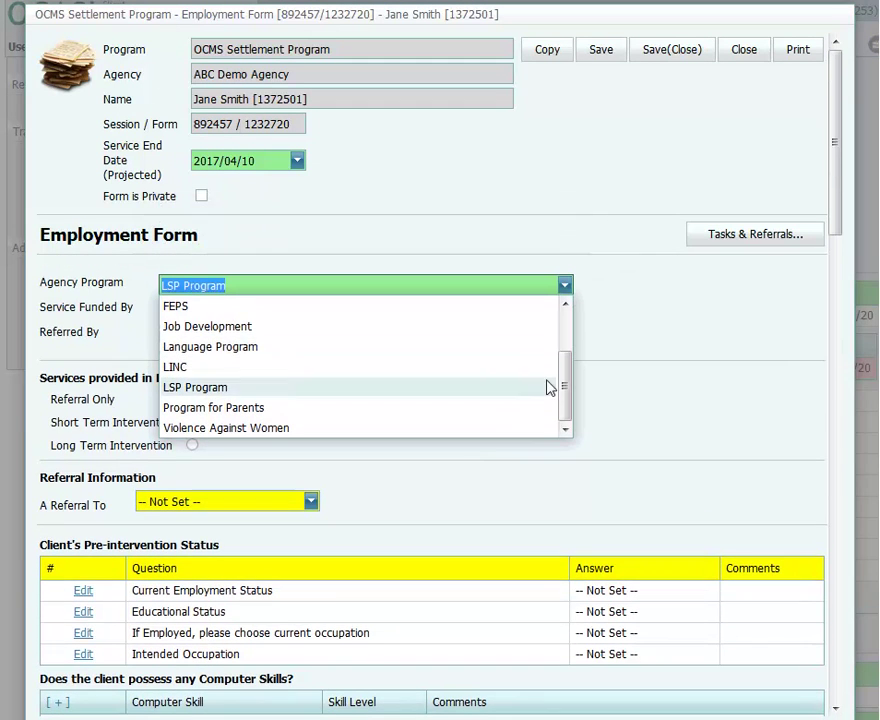
{"action": "mouse_move", "coordinate": [566, 388]}
{"action": "left_mouse_down"}
{"action": "mouse_move", "coordinate": [568, 353]}
{"action": "mouse_move", "coordinate": [570, 379]}
{"action": "left_mouse_up"}
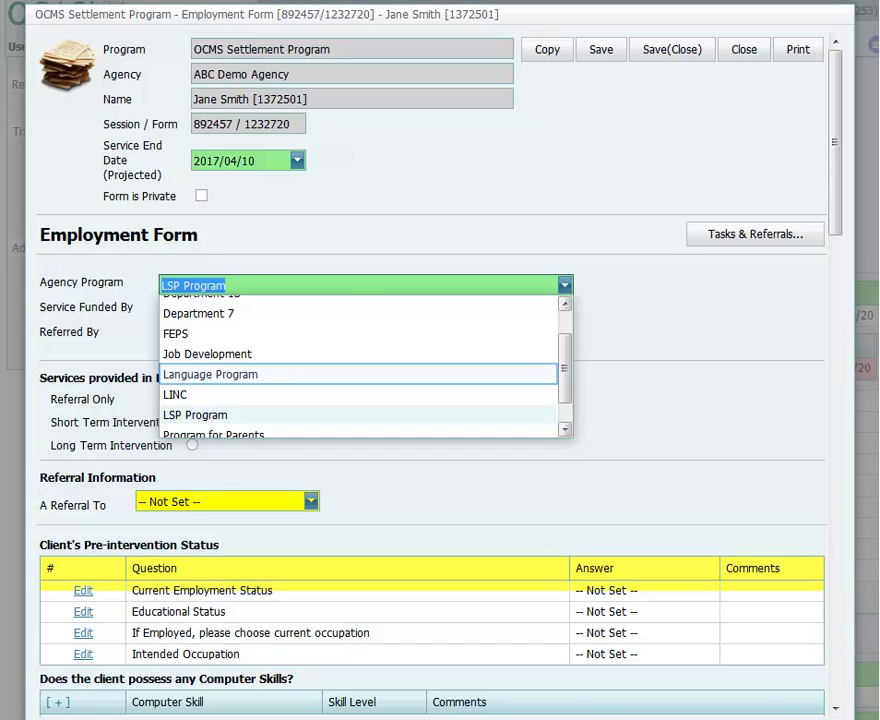
{"action": "left_click", "coordinate": [210, 374]}
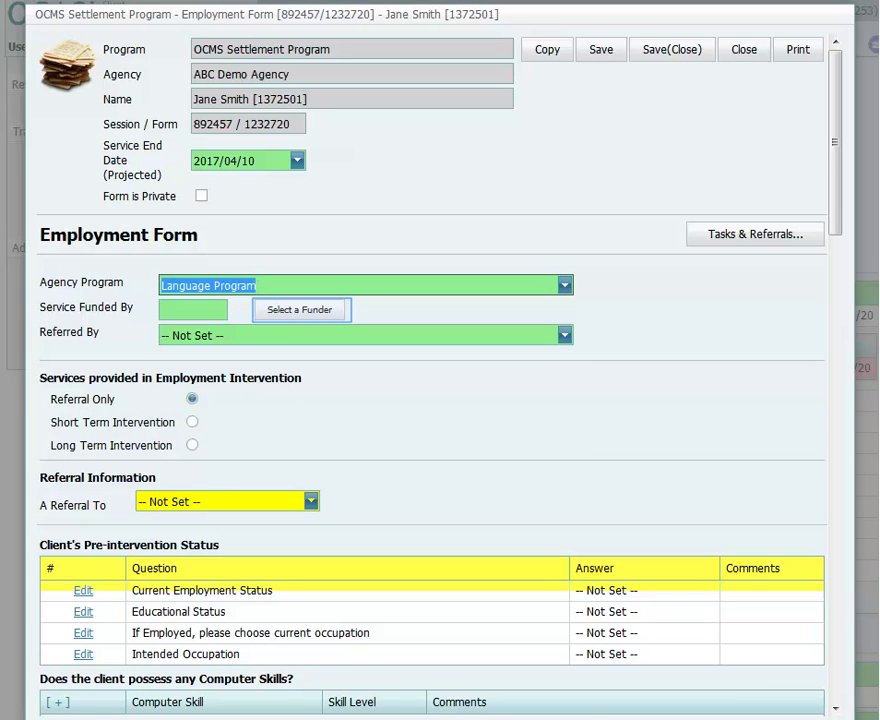
{"action": "key", "text": "Return"}
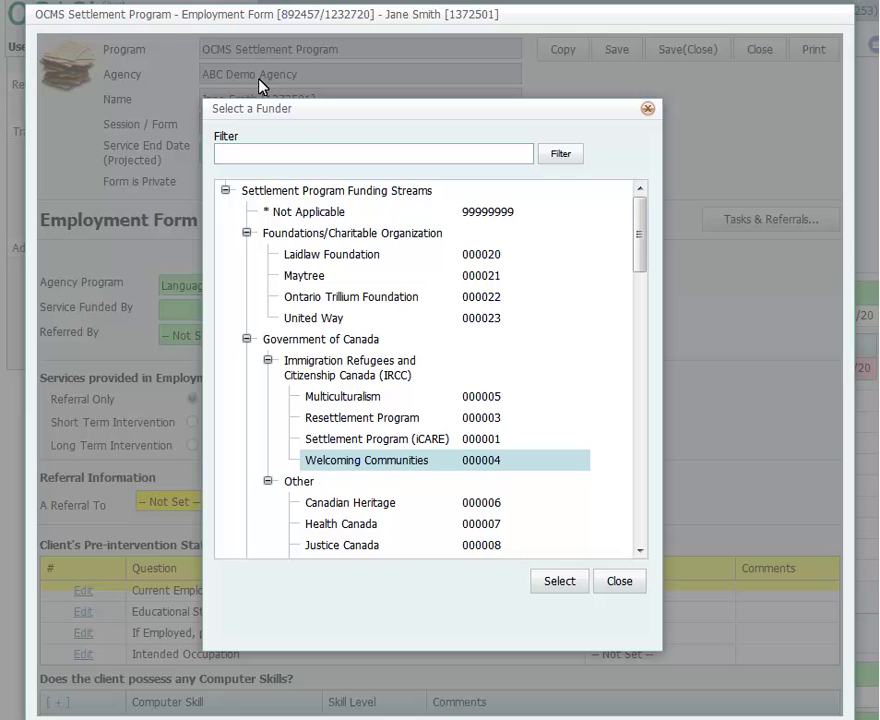
{"action": "double_click", "coordinate": [399, 462]}
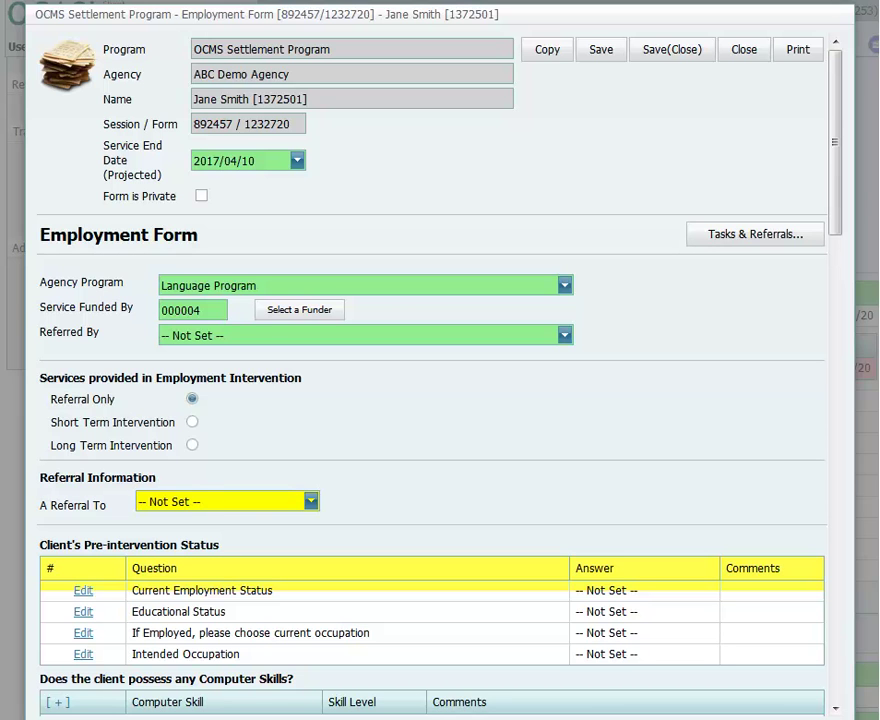
Set the form's Referred By value to Internal to my organization.
{"action": "left_click", "coordinate": [358, 335]}
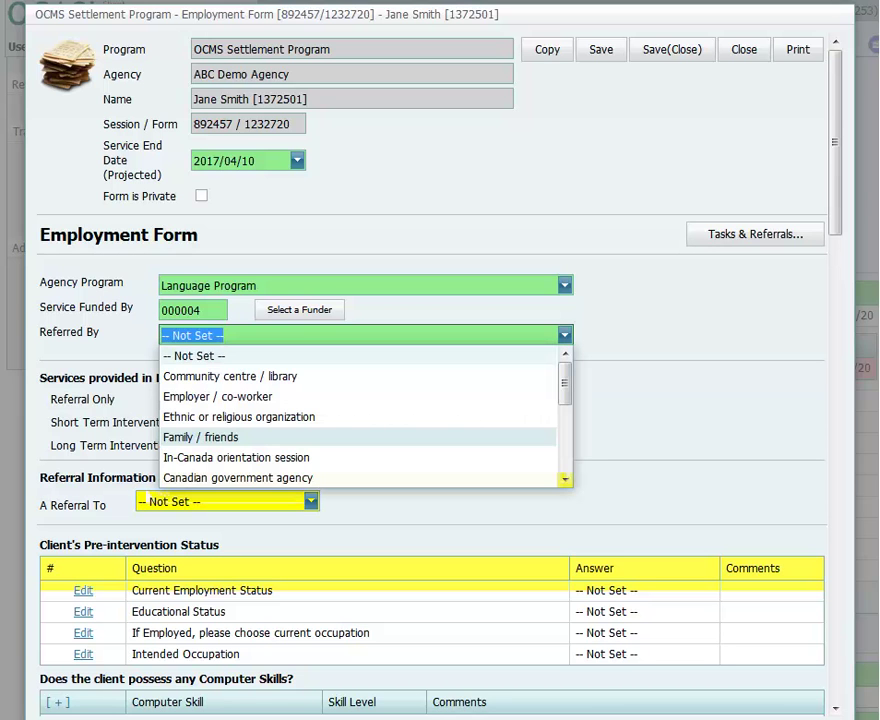
{"action": "scroll", "coordinate": [497, 440], "scroll_direction": "down", "scroll_amount": 3}
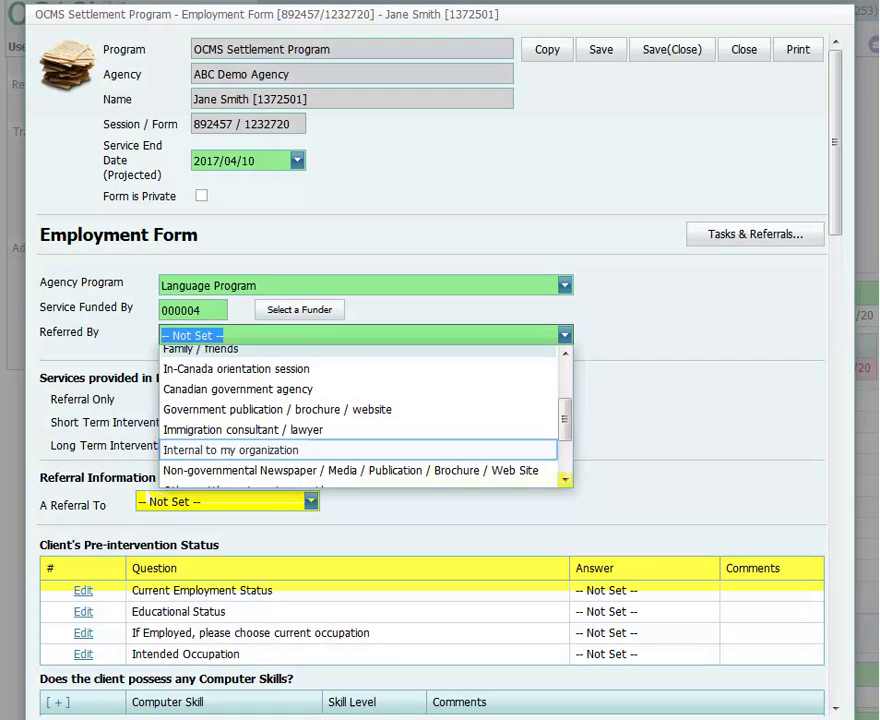
{"action": "left_click", "coordinate": [497, 450]}
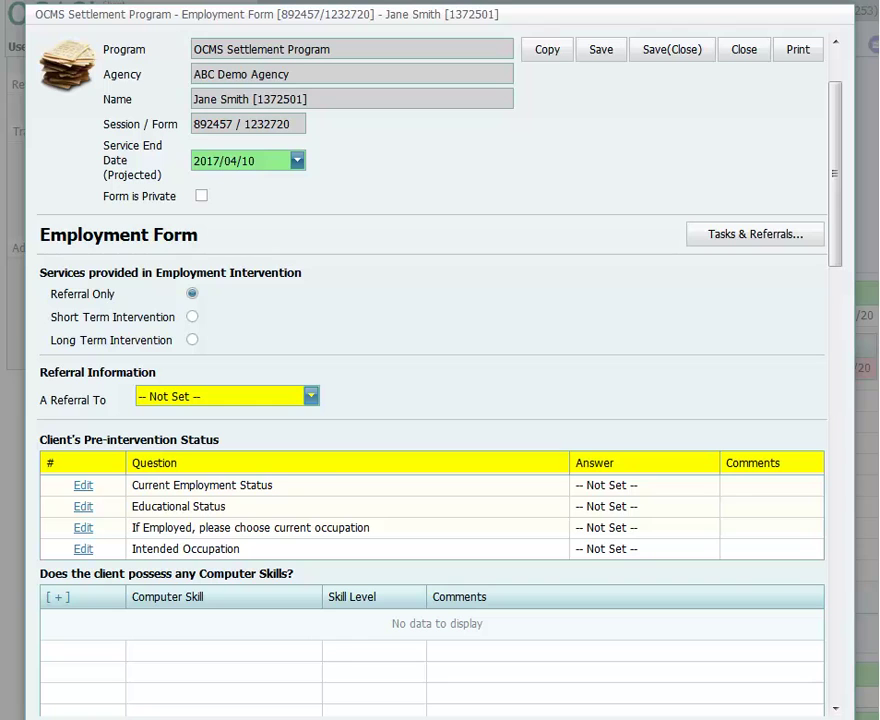
Review the available choices for A Referral To in the Employment Form's referral information.
{"action": "left_click", "coordinate": [311, 396]}
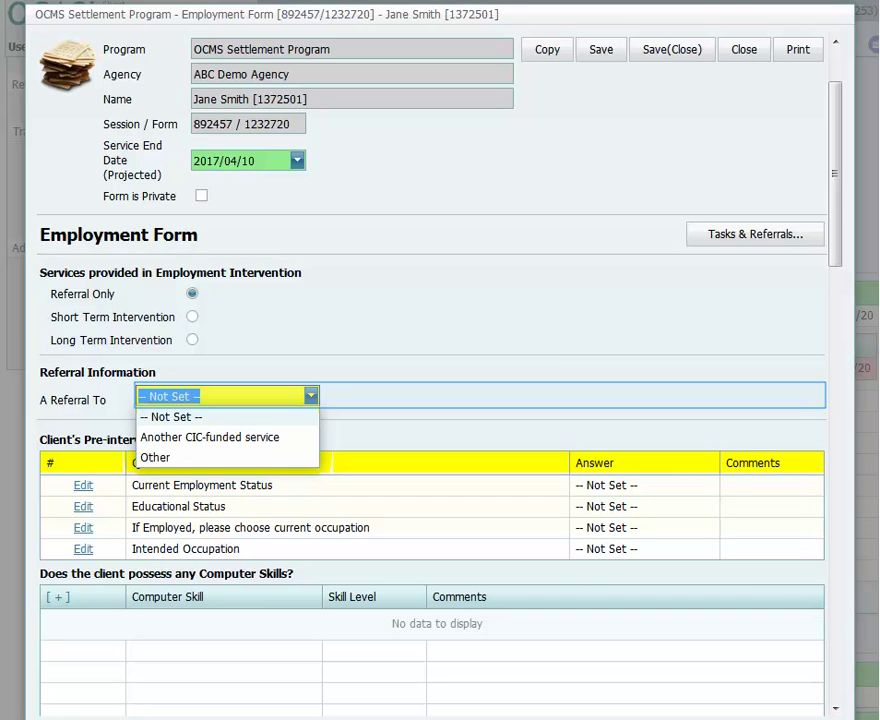
{"action": "key", "text": "Escape"}
{"action": "scroll", "coordinate": [364, 400], "scroll_direction": "down", "scroll_amount": 1}
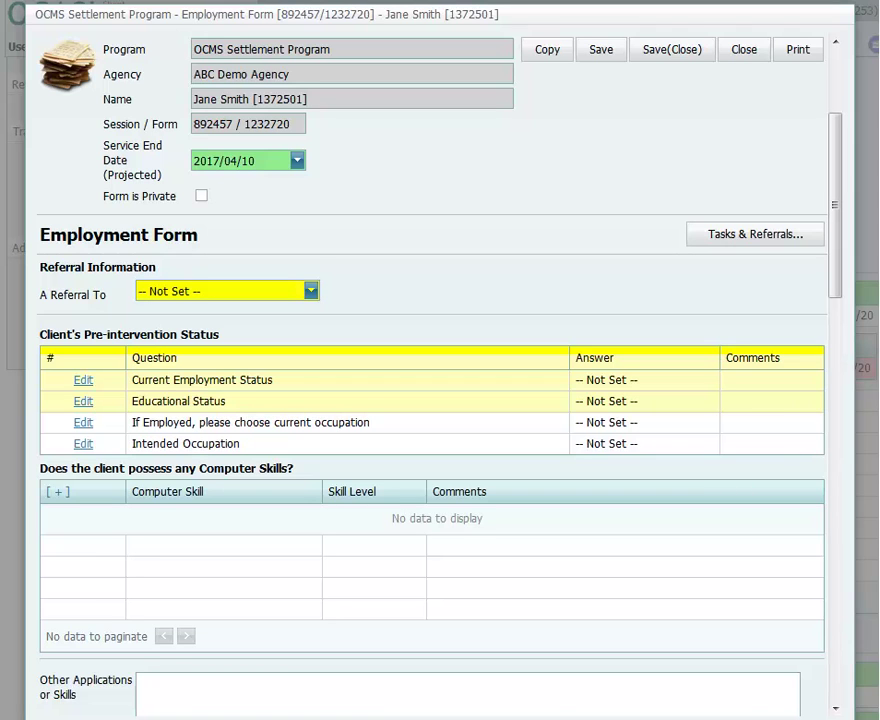
Review the occupation choices for the client's current occupation in the pre-intervention status questions, then cancel the edit.
{"action": "left_click", "coordinate": [83, 422]}
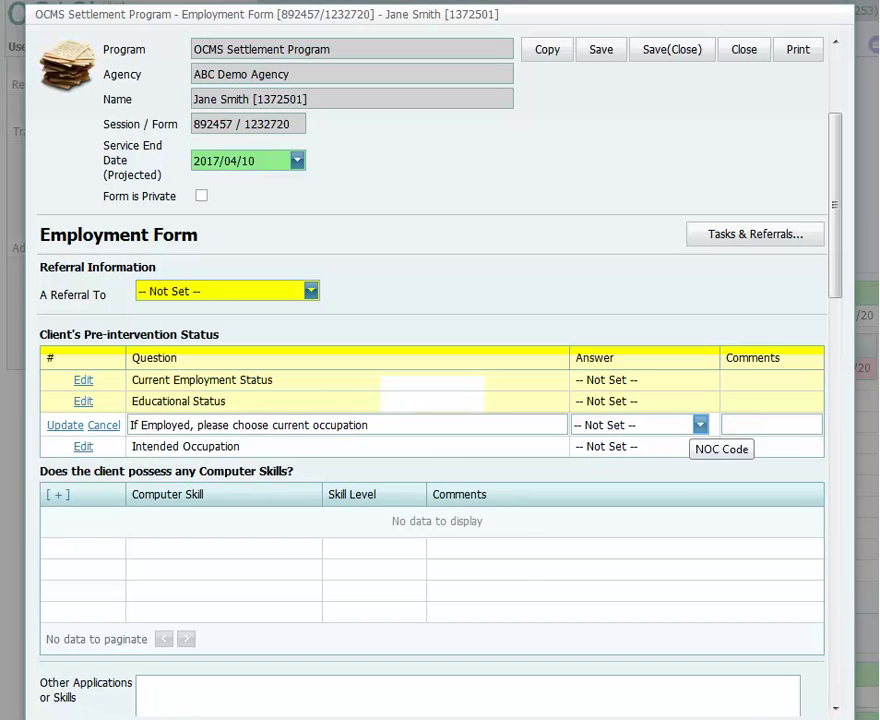
{"action": "left_click", "coordinate": [700, 425]}
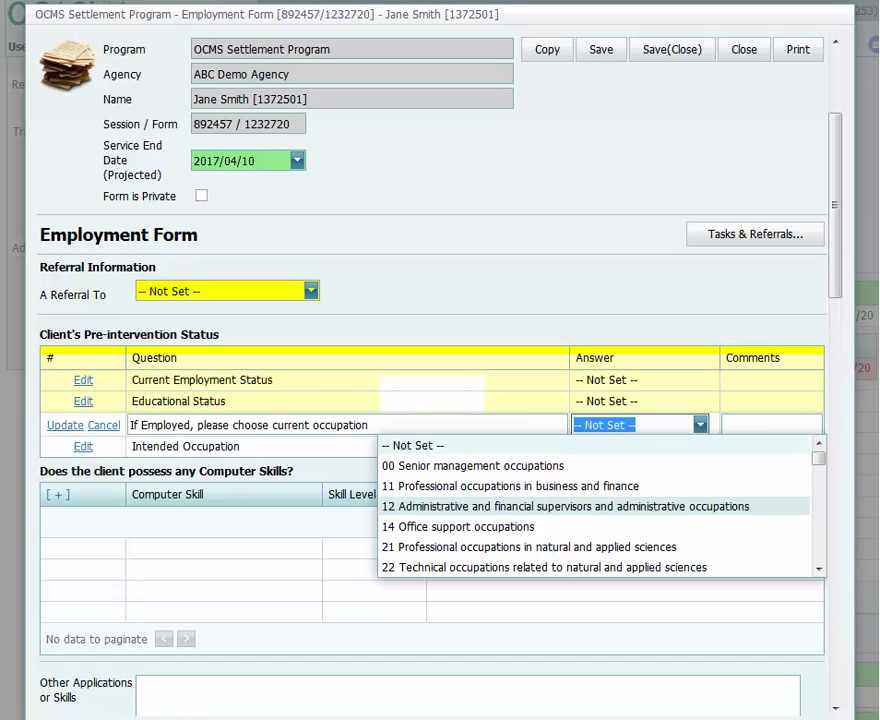
{"action": "scroll", "coordinate": [697, 518], "scroll_direction": "down", "scroll_amount": 15}
{"action": "scroll", "coordinate": [699, 516], "scroll_direction": "down", "scroll_amount": 5}
{"action": "scroll", "coordinate": [701, 518], "scroll_direction": "up", "scroll_amount": 20}
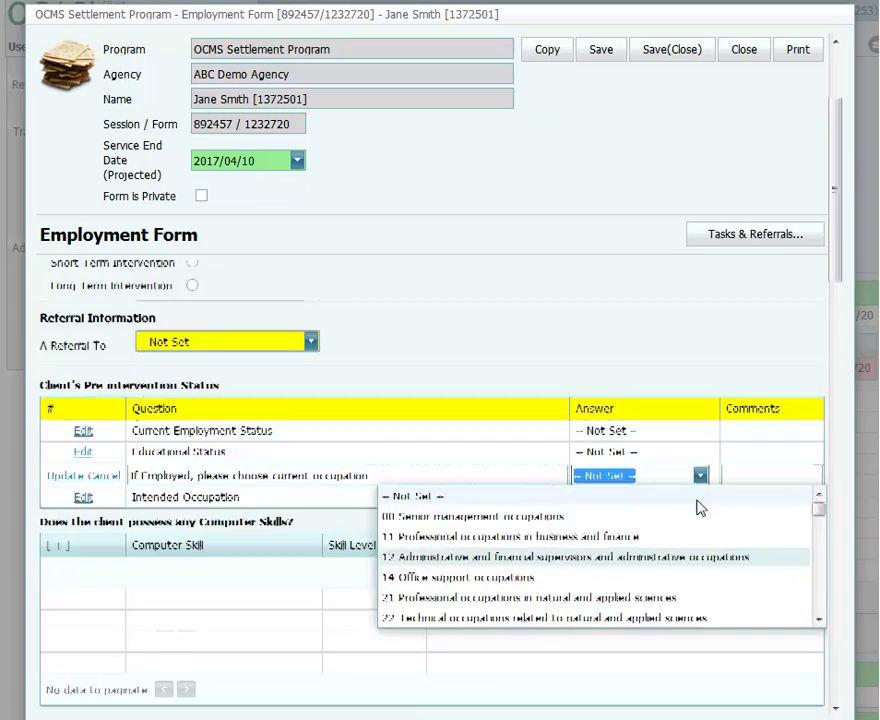
{"action": "scroll", "coordinate": [681, 506], "scroll_direction": "up", "scroll_amount": 2}
{"action": "scroll", "coordinate": [681, 506], "scroll_direction": "down", "scroll_amount": 4}
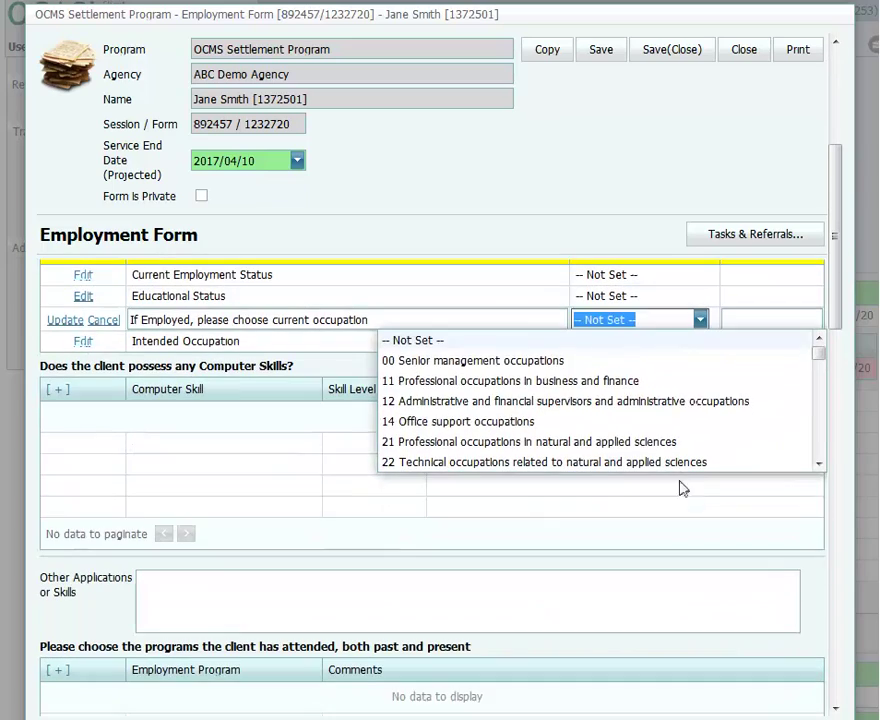
{"action": "left_click", "coordinate": [103, 320]}
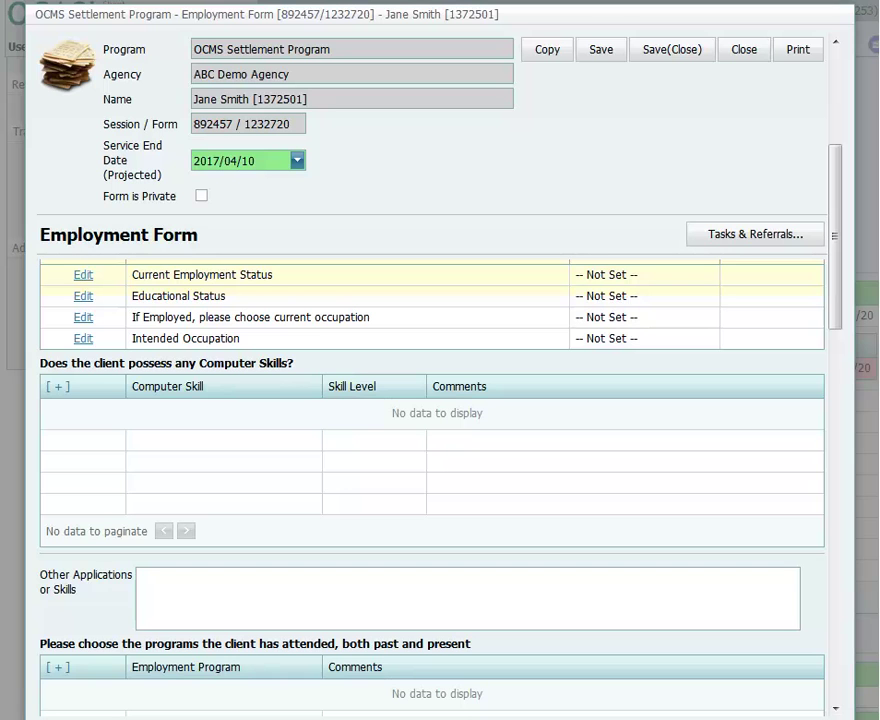
Review the computer skill and skill level choices in a new Computer Skills entry, then discard the entry.
{"action": "scroll", "coordinate": [526, 462], "scroll_direction": "down", "scroll_amount": 1}
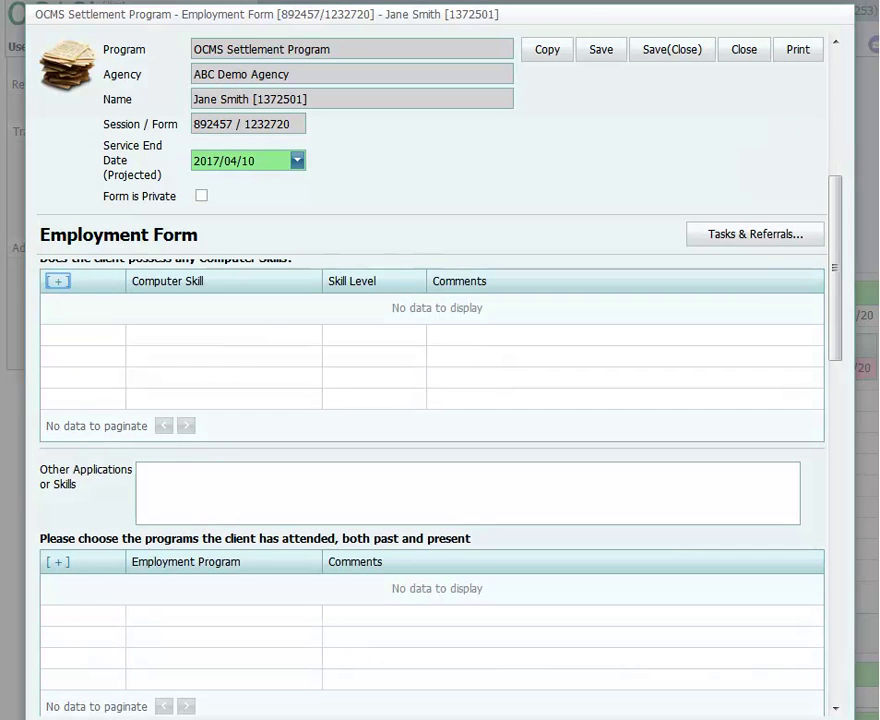
{"action": "left_click", "coordinate": [57, 281]}
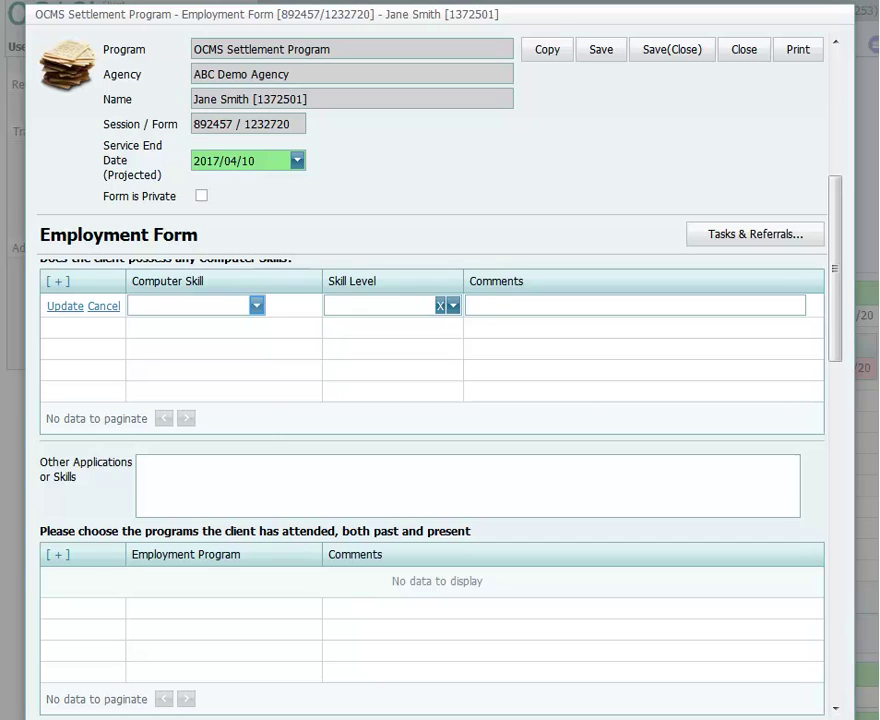
{"action": "left_click", "coordinate": [256, 305]}
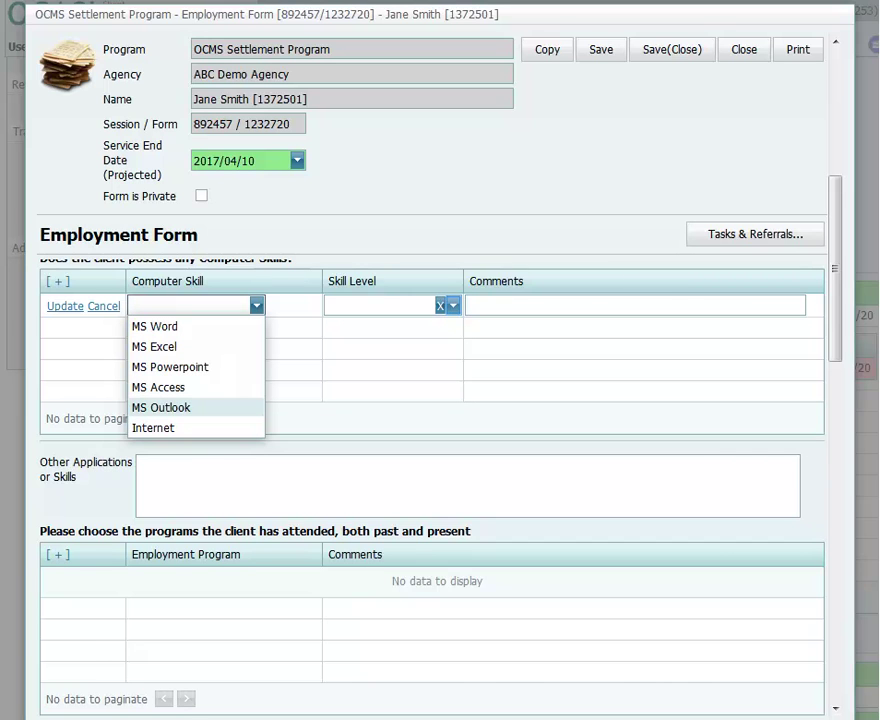
{"action": "left_click", "coordinate": [453, 305]}
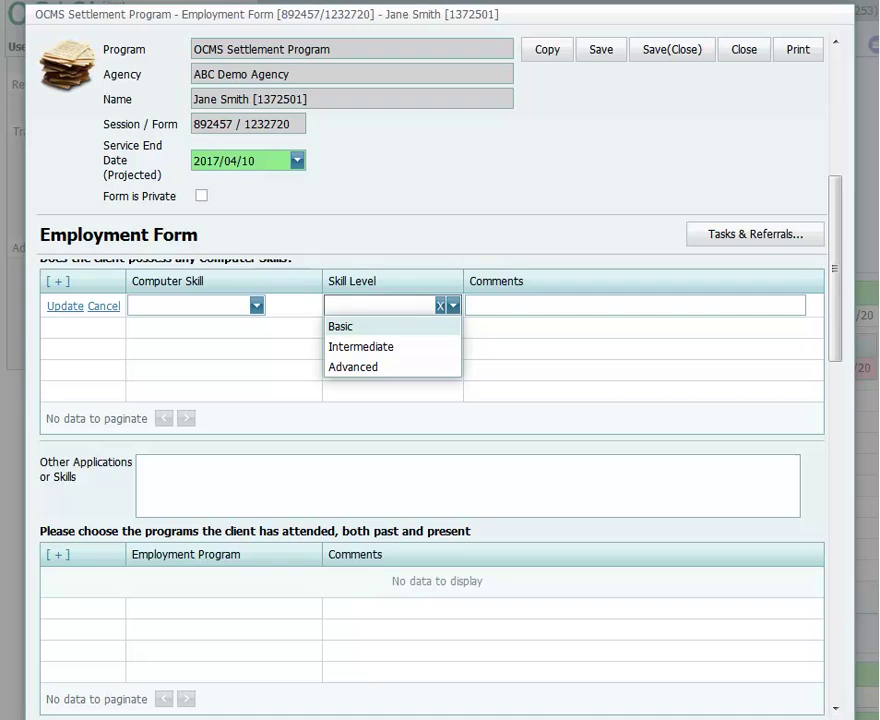
{"action": "scroll", "coordinate": [456, 338], "scroll_direction": "up", "scroll_amount": 2}
{"action": "left_click", "coordinate": [103, 411]}
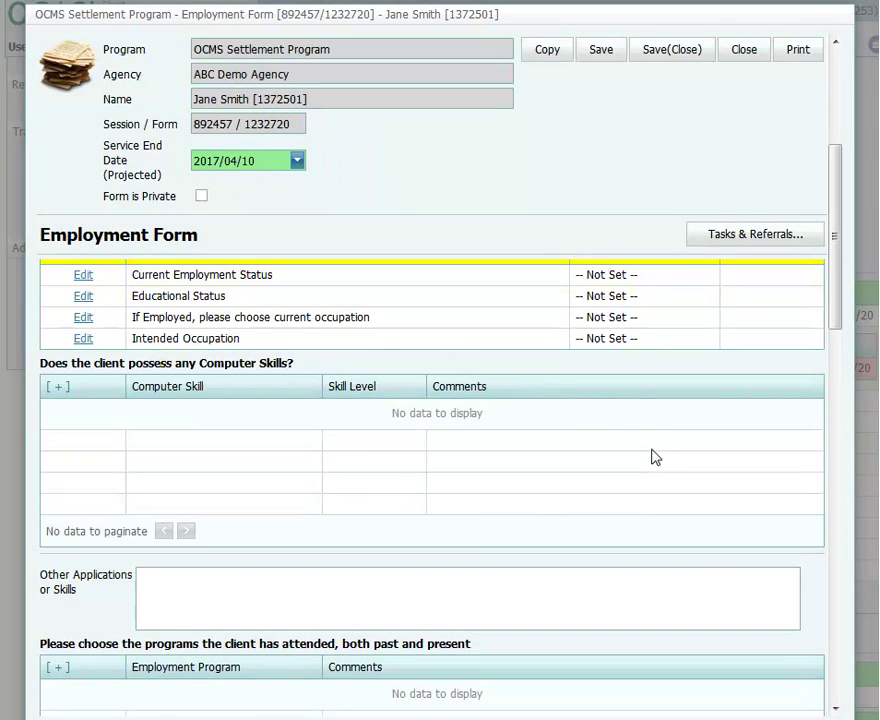
Review the employment program choices in a new entry for programs the client has attended, then discard the entry.
{"action": "scroll", "coordinate": [655, 457], "scroll_direction": "down", "scroll_amount": 3}
{"action": "scroll", "coordinate": [654, 458], "scroll_direction": "down", "scroll_amount": 2}
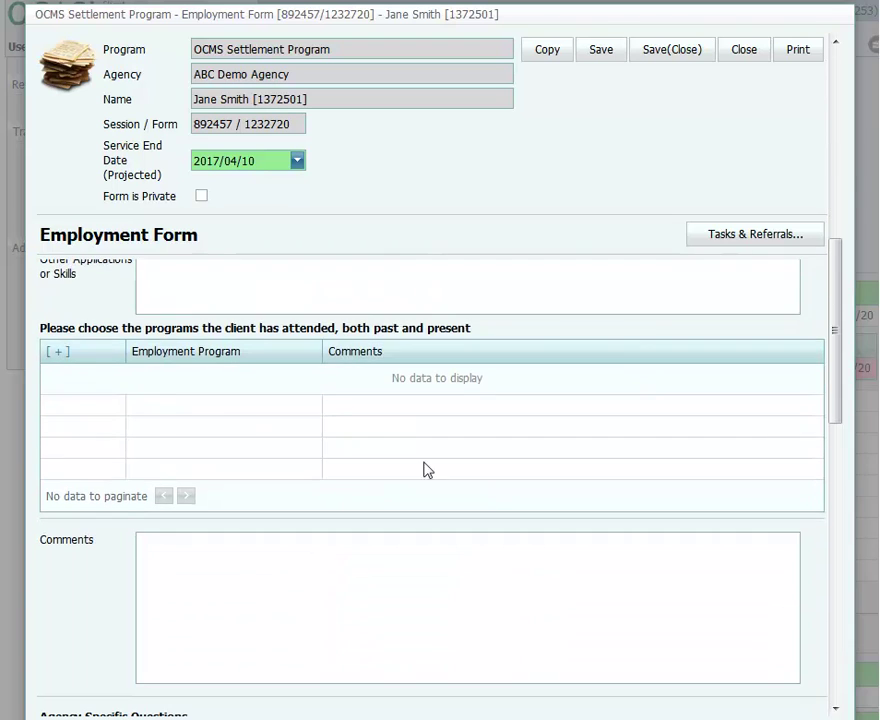
{"action": "left_click", "coordinate": [57, 351]}
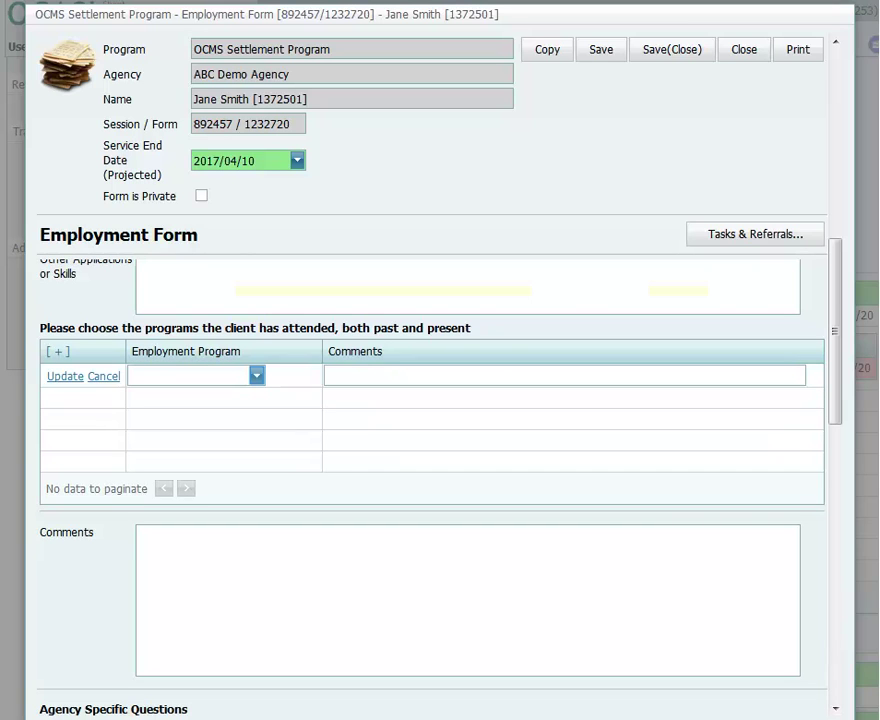
{"action": "left_click", "coordinate": [257, 375]}
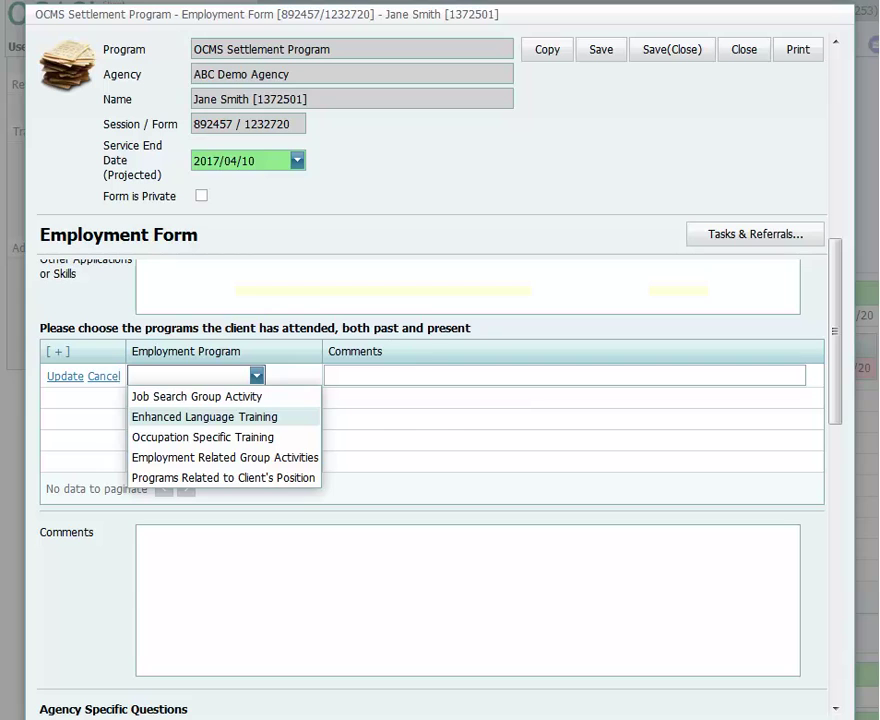
{"action": "left_click", "coordinate": [103, 376]}
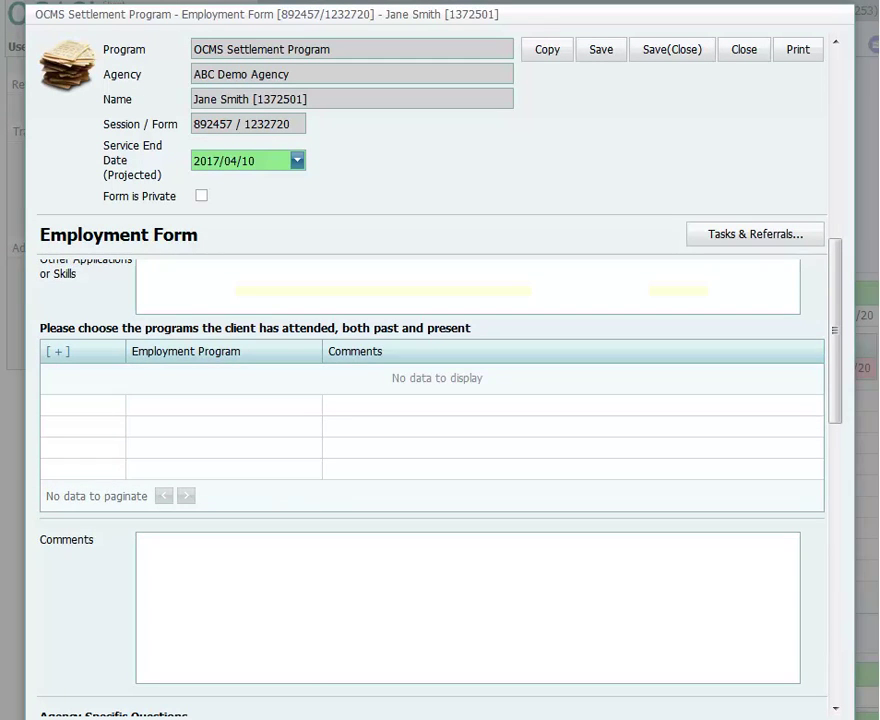
Look through the agency specific questions, client support services, additional information and supporting documents sections, then return to the form's beginning.
{"action": "scroll", "coordinate": [550, 434], "scroll_direction": "down", "scroll_amount": 2}
{"action": "scroll", "coordinate": [330, 486], "scroll_direction": "down", "scroll_amount": 1}
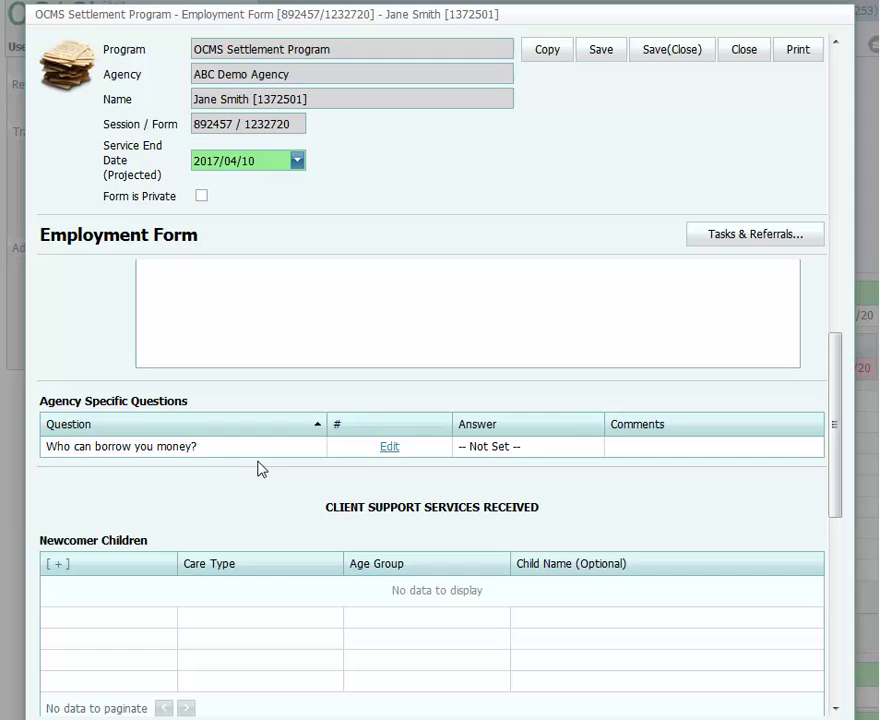
{"action": "scroll", "coordinate": [545, 355], "scroll_direction": "down", "scroll_amount": 2}
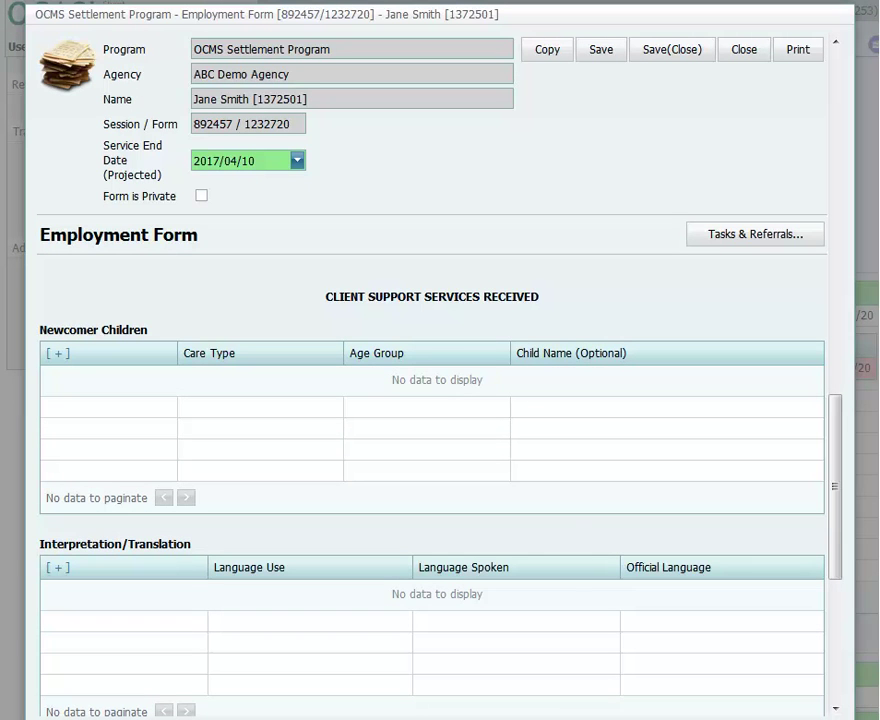
{"action": "scroll", "coordinate": [574, 511], "scroll_direction": "down", "scroll_amount": 2}
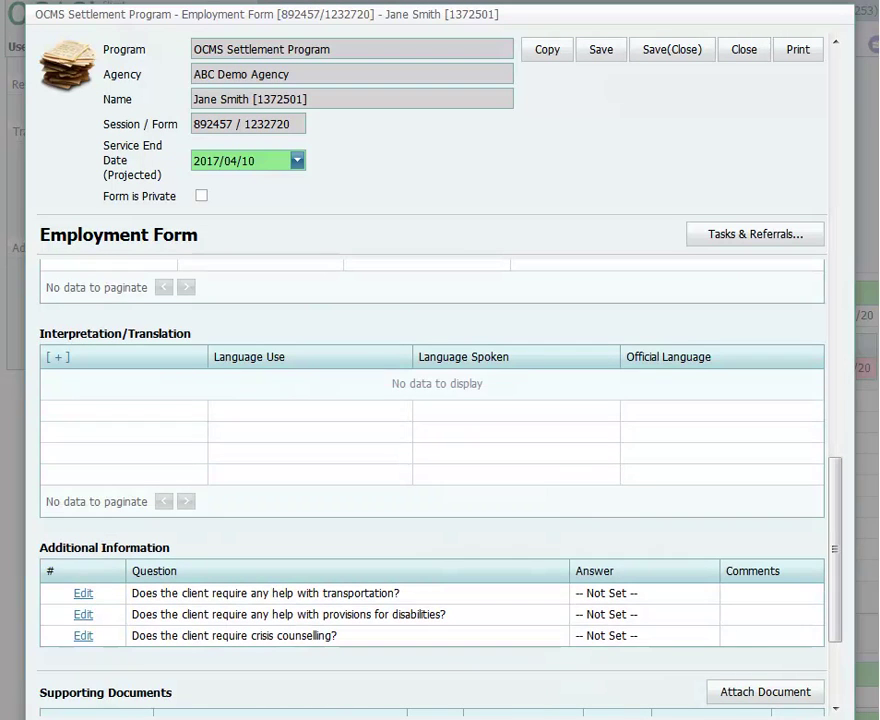
{"action": "scroll", "coordinate": [572, 507], "scroll_direction": "down", "scroll_amount": 2}
{"action": "scroll", "coordinate": [572, 513], "scroll_direction": "up", "scroll_amount": 7}
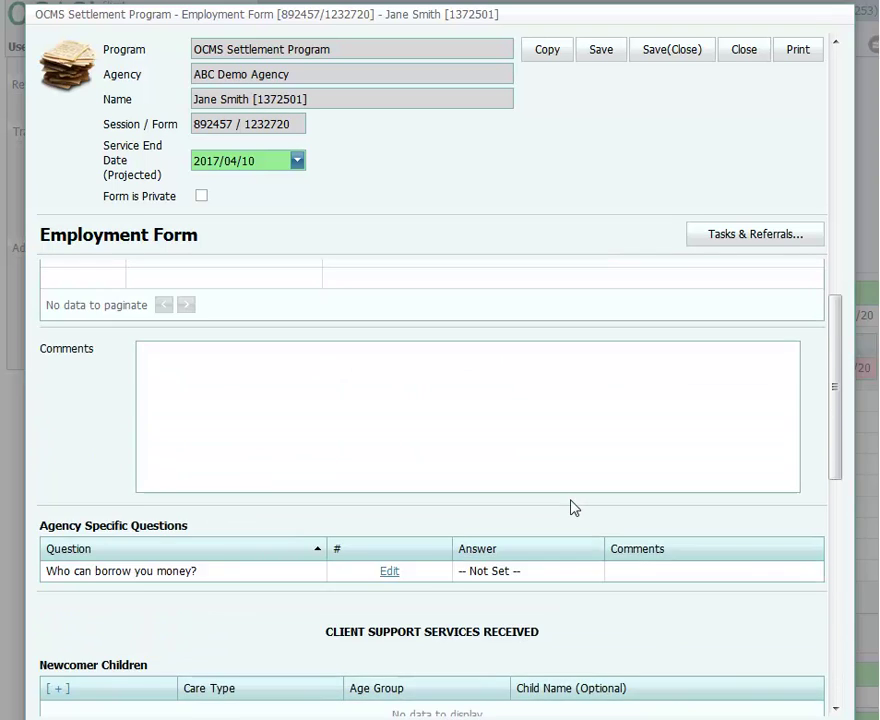
{"action": "scroll", "coordinate": [572, 508], "scroll_direction": "up", "scroll_amount": 6}
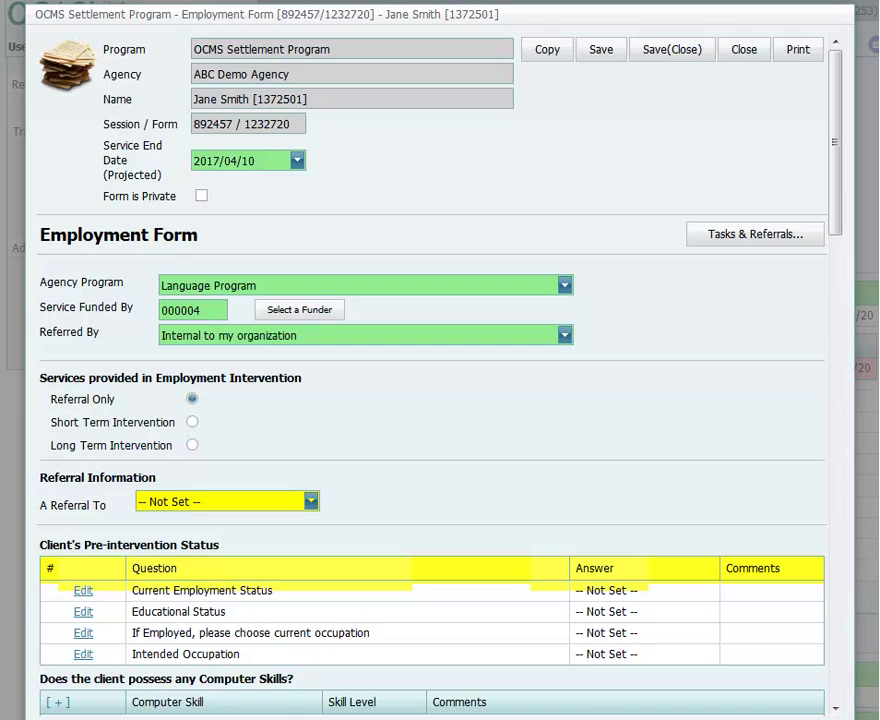
Set the employment intervention service to Short Term Intervention and review the answer choices for Networking Opportunities.
{"action": "left_click", "coordinate": [192, 421]}
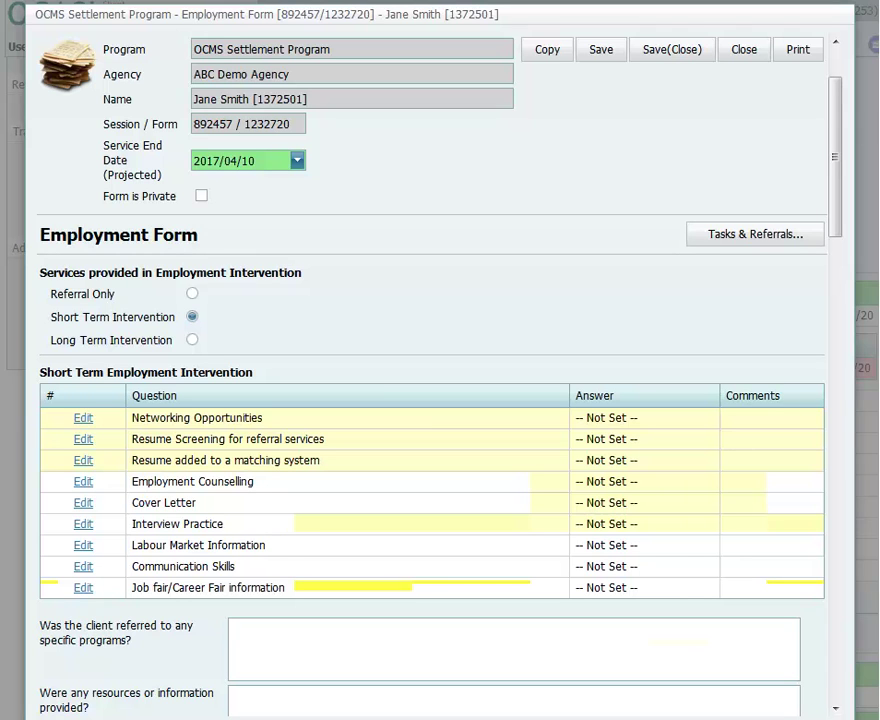
{"action": "left_click", "coordinate": [83, 418]}
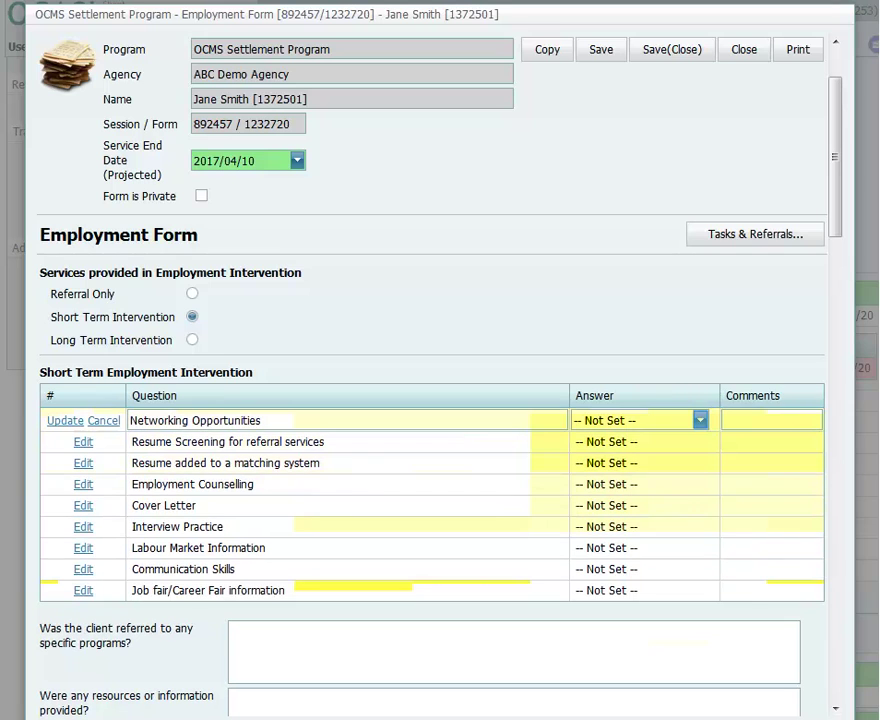
{"action": "left_click", "coordinate": [700, 420]}
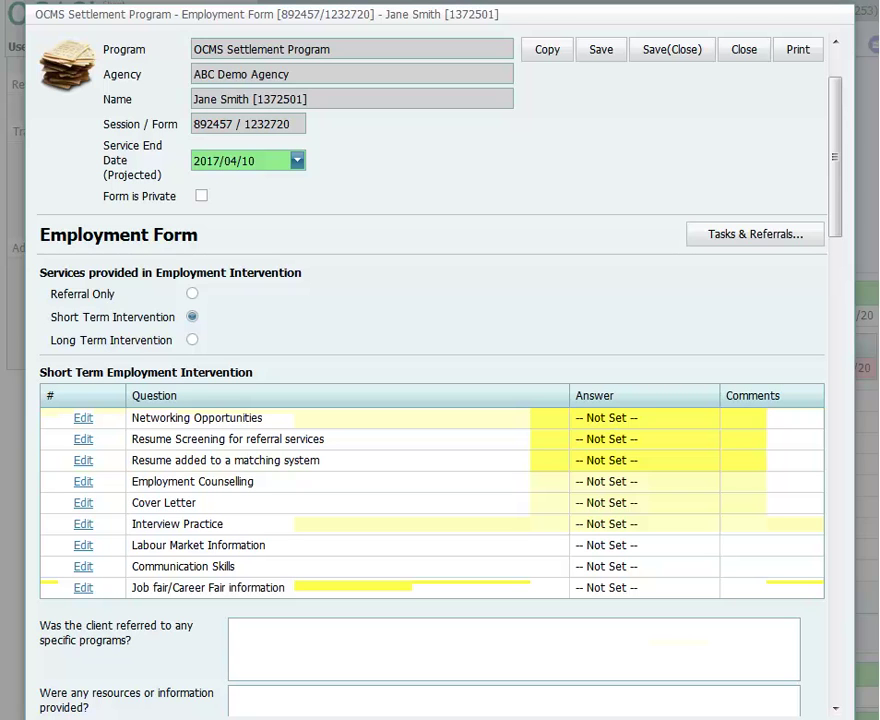
Examine the short term intervention questions and the fields for referred programs and provided resources or information.
{"action": "scroll", "coordinate": [375, 526], "scroll_direction": "down", "scroll_amount": 5}
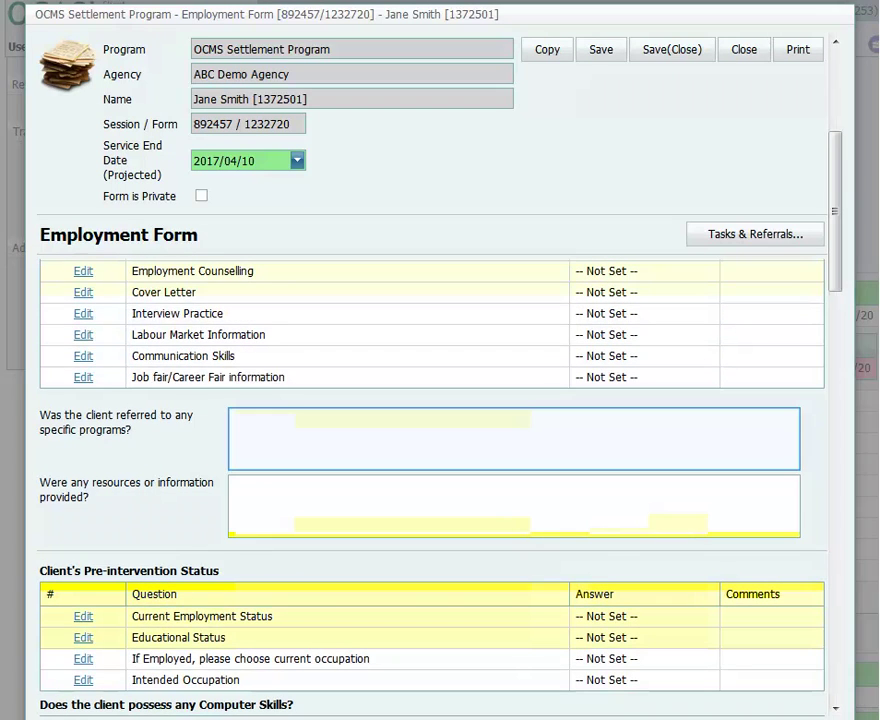
{"action": "left_click", "coordinate": [304, 425]}
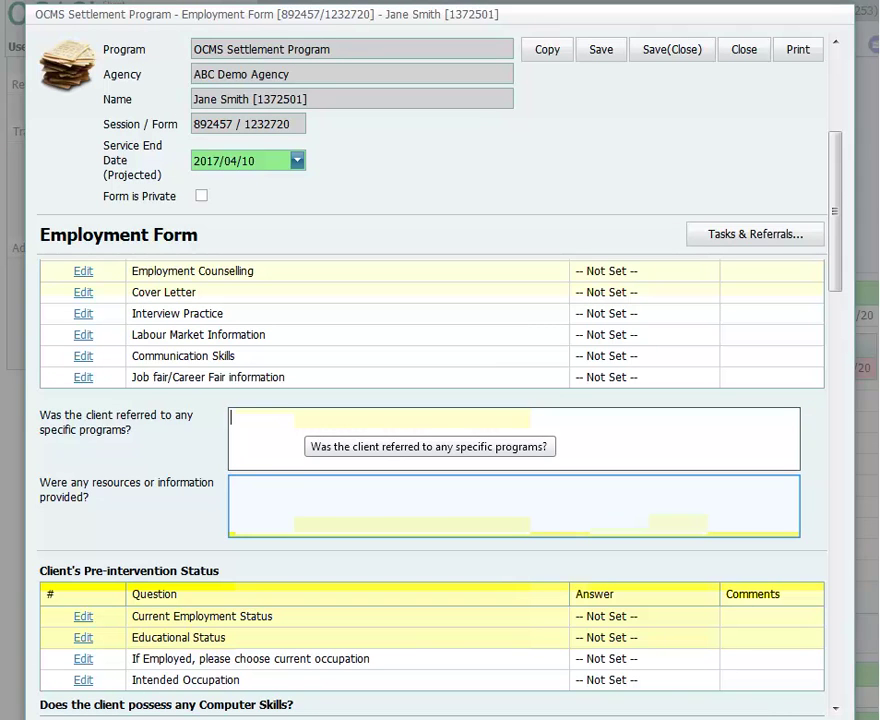
{"action": "left_click", "coordinate": [367, 503]}
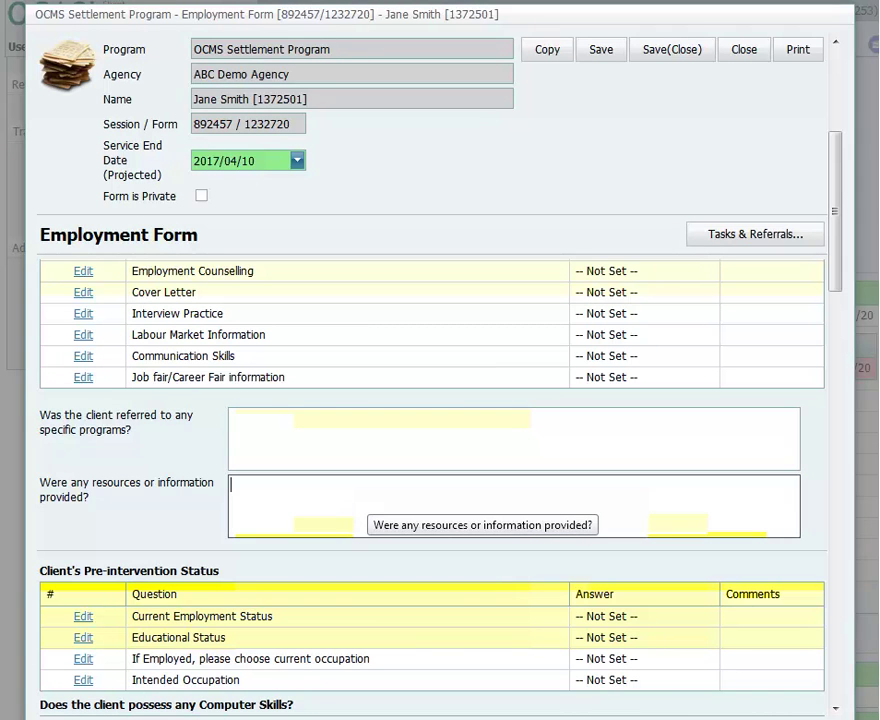
{"action": "scroll", "coordinate": [369, 505], "scroll_direction": "down", "scroll_amount": 1}
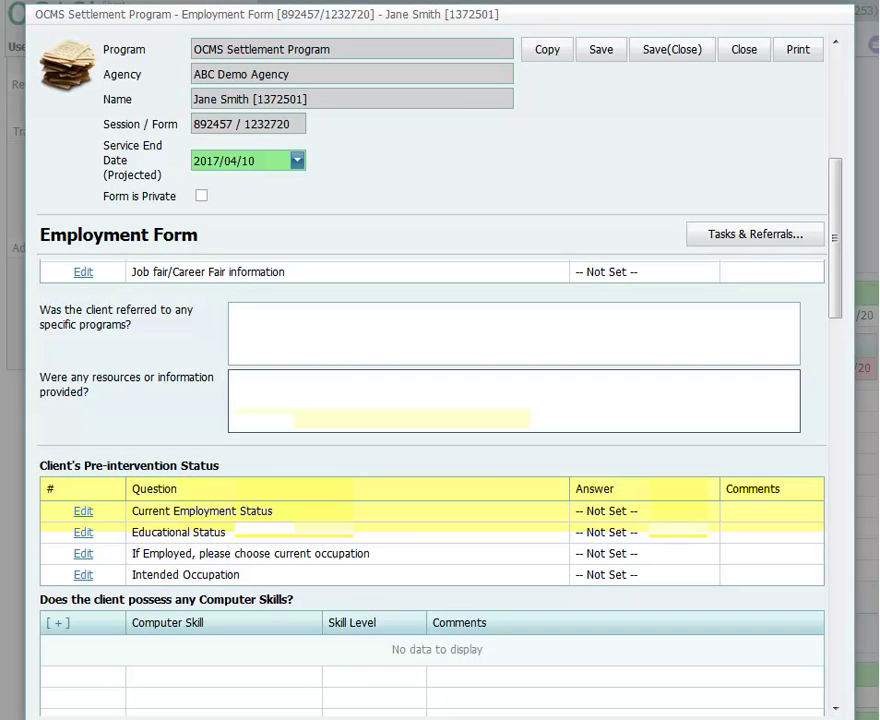
{"action": "scroll", "coordinate": [377, 522], "scroll_direction": "down", "scroll_amount": 1}
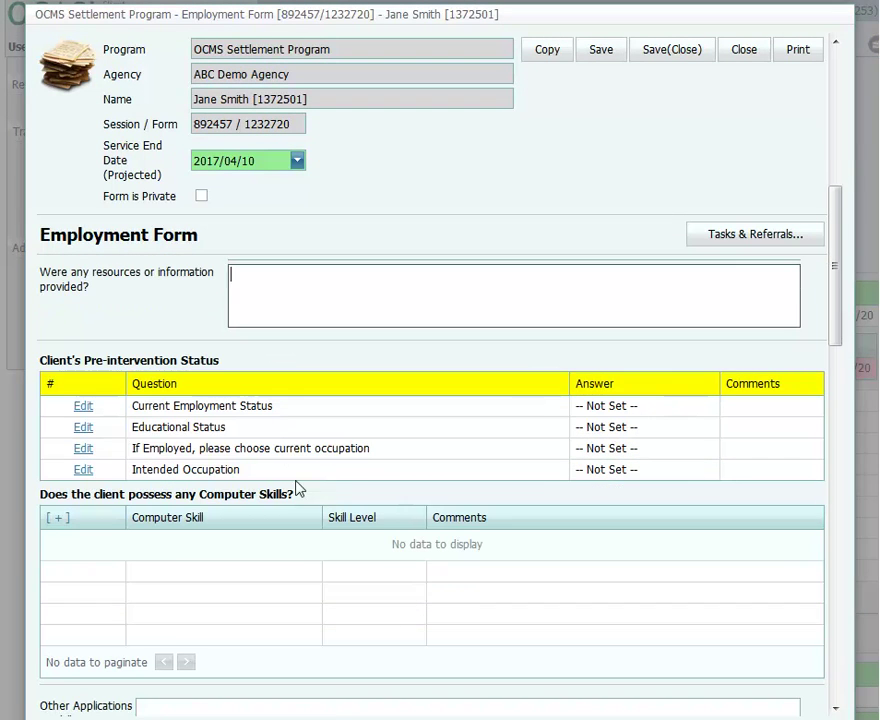
{"action": "scroll", "coordinate": [324, 475], "scroll_direction": "up", "scroll_amount": 5}
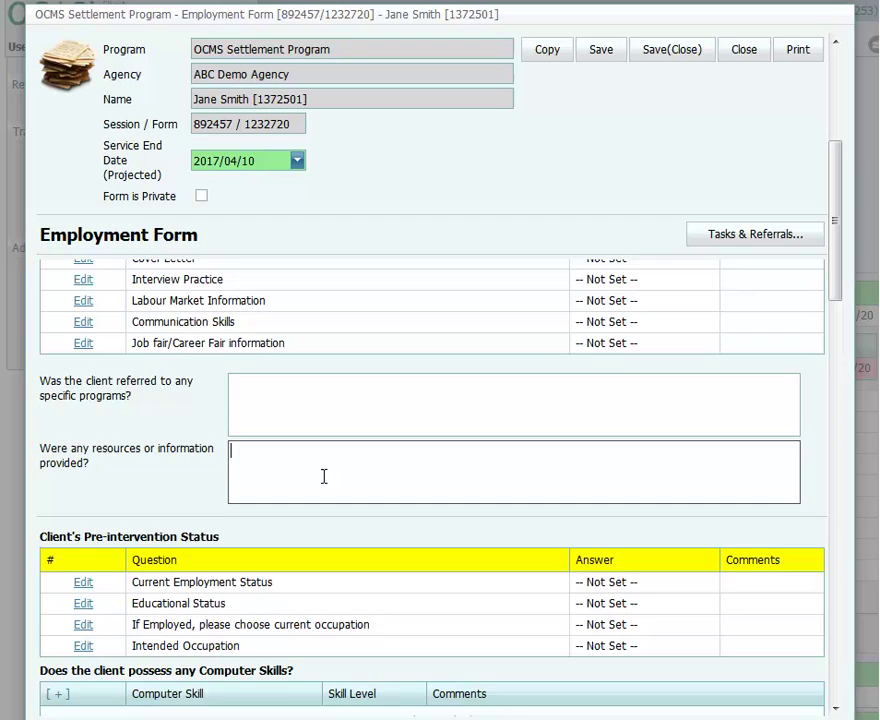
{"action": "scroll", "coordinate": [336, 410], "scroll_direction": "down", "scroll_amount": 4}
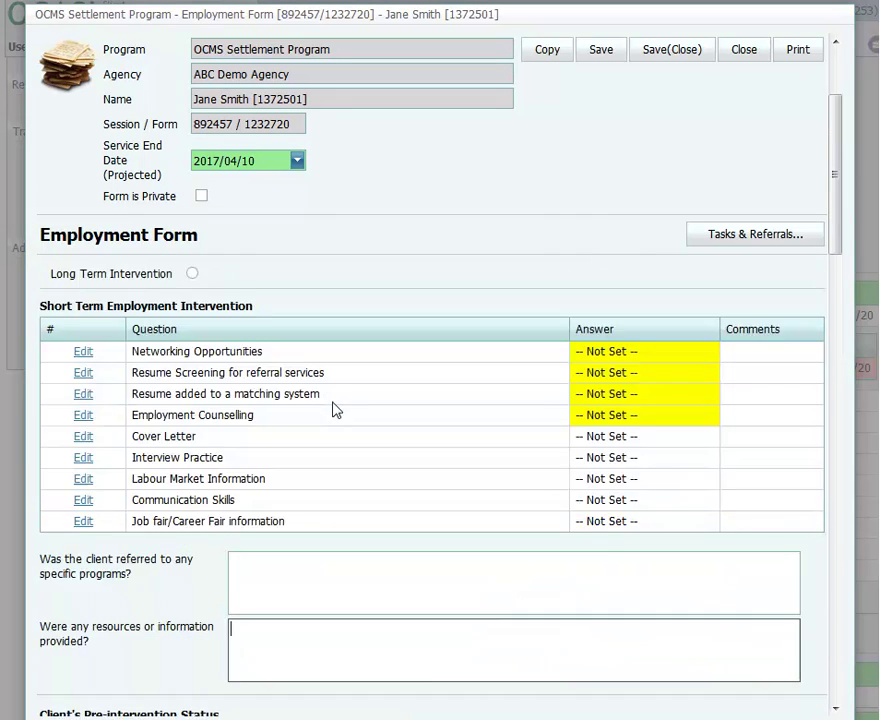
Look through the pre-intervention status, computer skills, attended programs, comments and agency specific questions of the Short Term Intervention form.
{"action": "scroll", "coordinate": [424, 550], "scroll_direction": "down", "scroll_amount": 1}
{"action": "scroll", "coordinate": [424, 548], "scroll_direction": "down", "scroll_amount": 1}
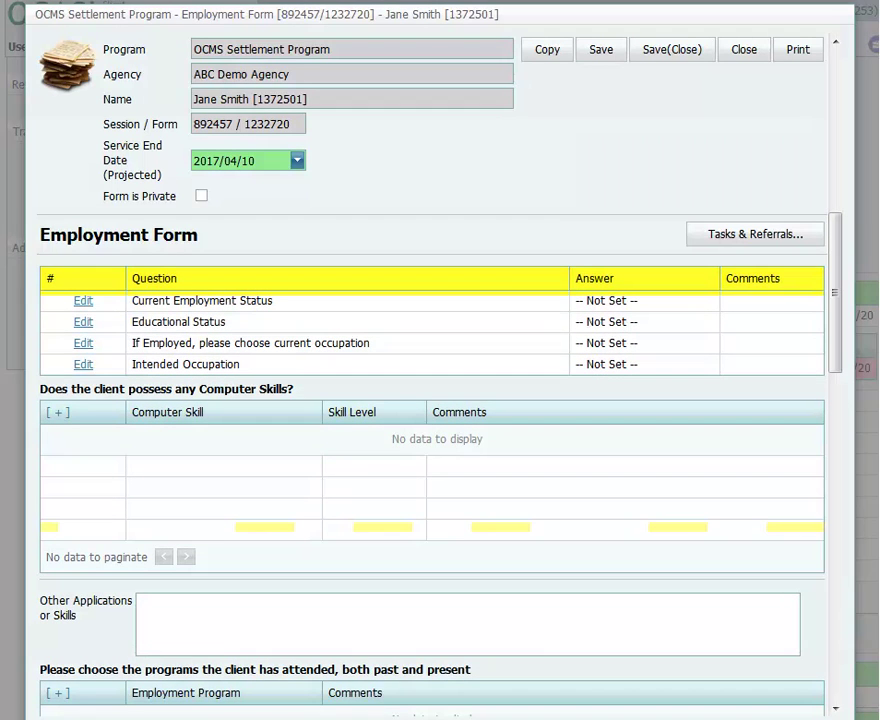
{"action": "scroll", "coordinate": [359, 469], "scroll_direction": "down", "scroll_amount": 1}
{"action": "left_click", "coordinate": [347, 520]}
{"action": "scroll", "coordinate": [348, 520], "scroll_direction": "down", "scroll_amount": 1}
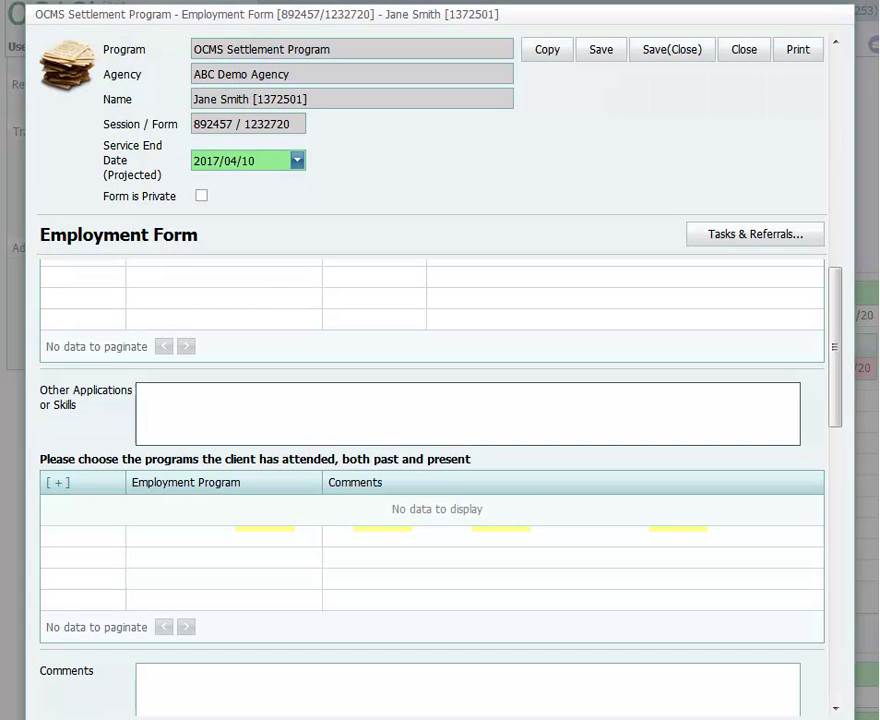
{"action": "scroll", "coordinate": [442, 544], "scroll_direction": "down", "scroll_amount": 3}
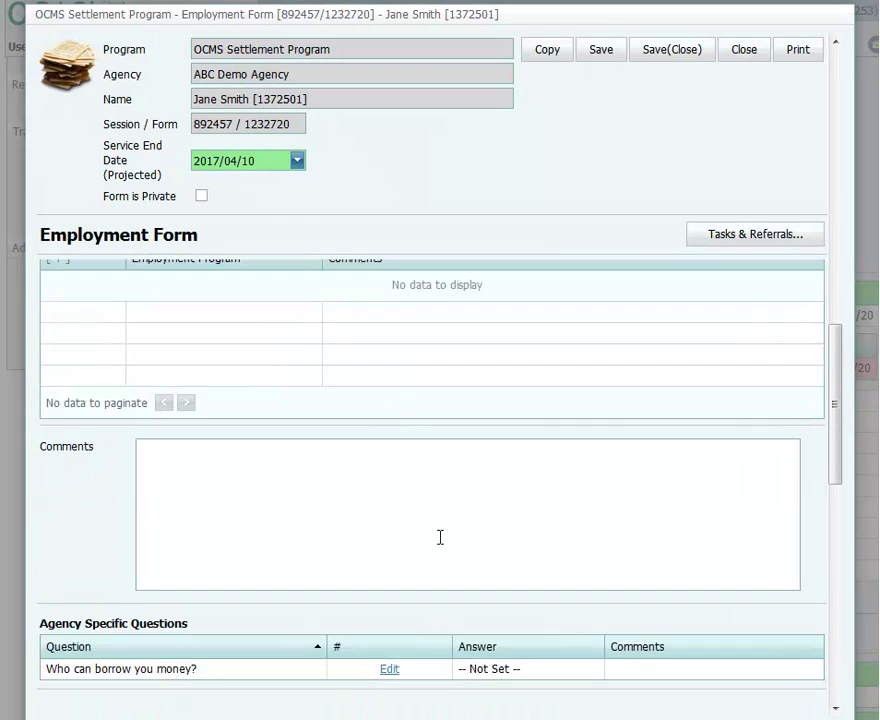
{"action": "scroll", "coordinate": [418, 532], "scroll_direction": "down", "scroll_amount": 1}
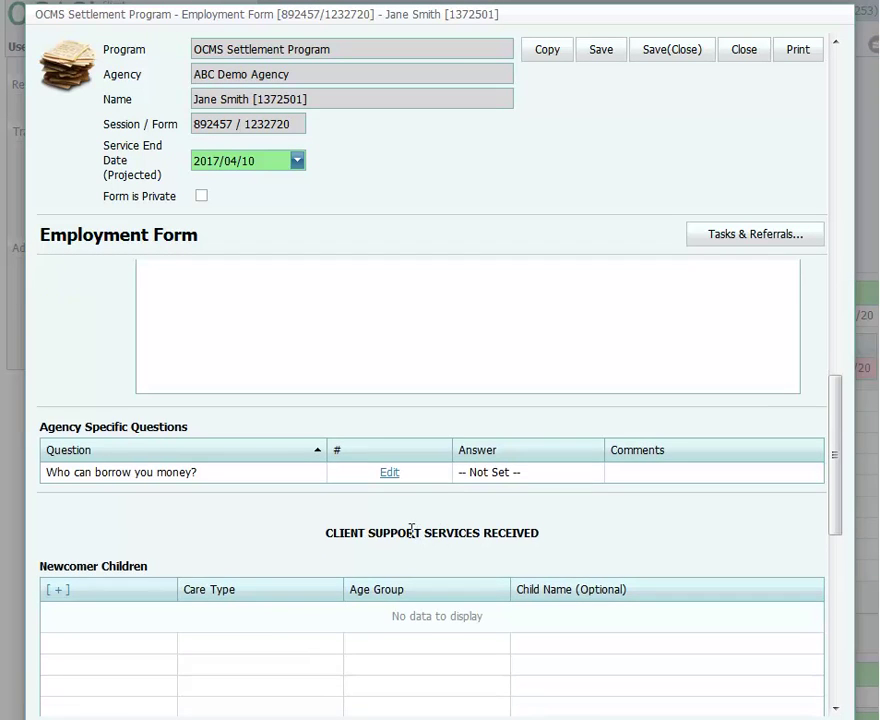
Return to the start of the Employment Form and set the employment intervention service to Long Term Intervention.
{"action": "scroll", "coordinate": [414, 530], "scroll_direction": "down", "scroll_amount": 2}
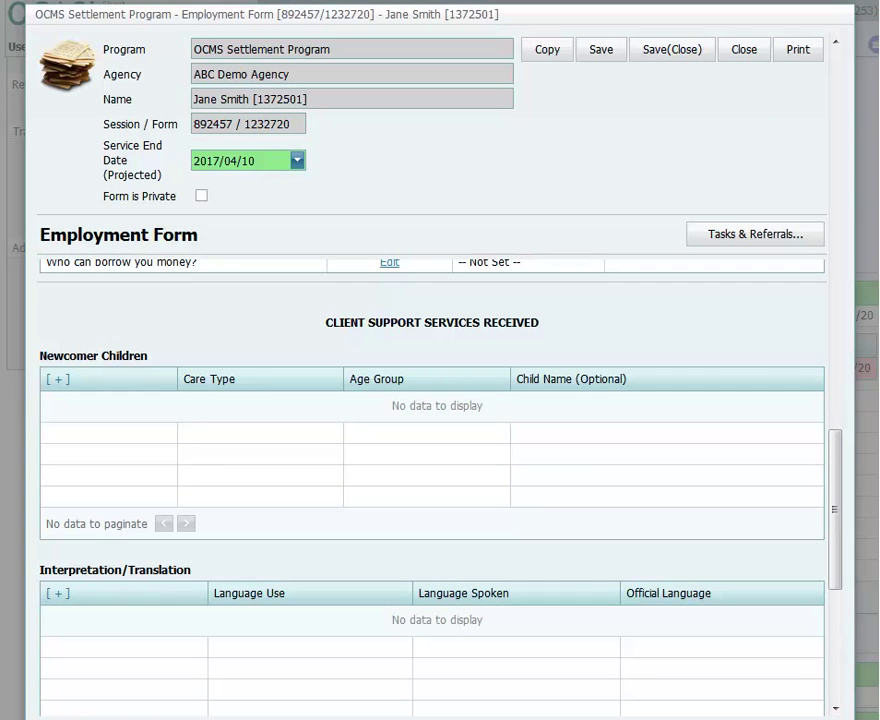
{"action": "scroll", "coordinate": [436, 544], "scroll_direction": "up", "scroll_amount": 12}
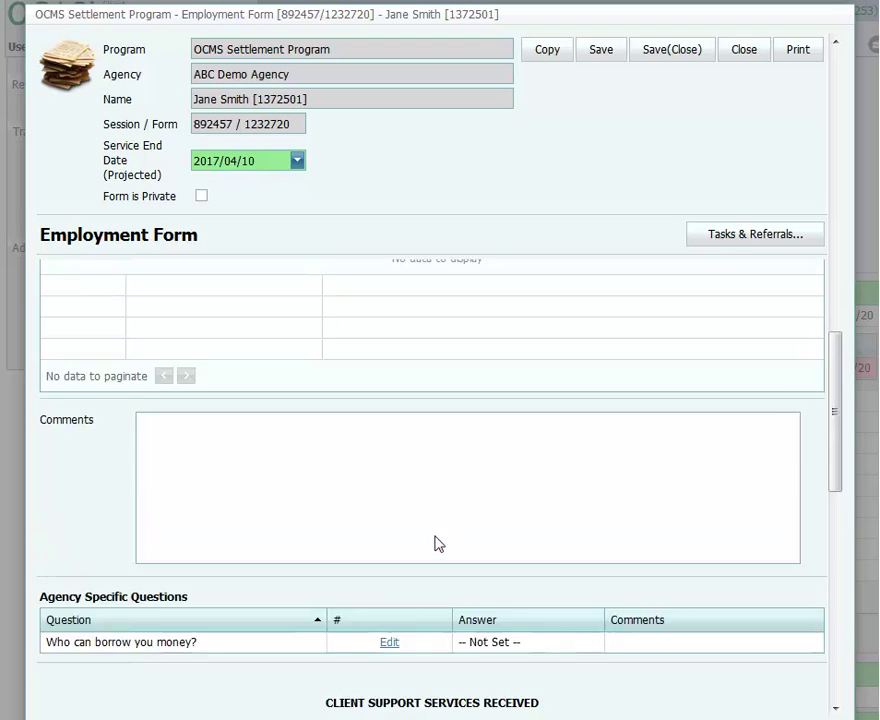
{"action": "scroll", "coordinate": [436, 540], "scroll_direction": "up", "scroll_amount": 3}
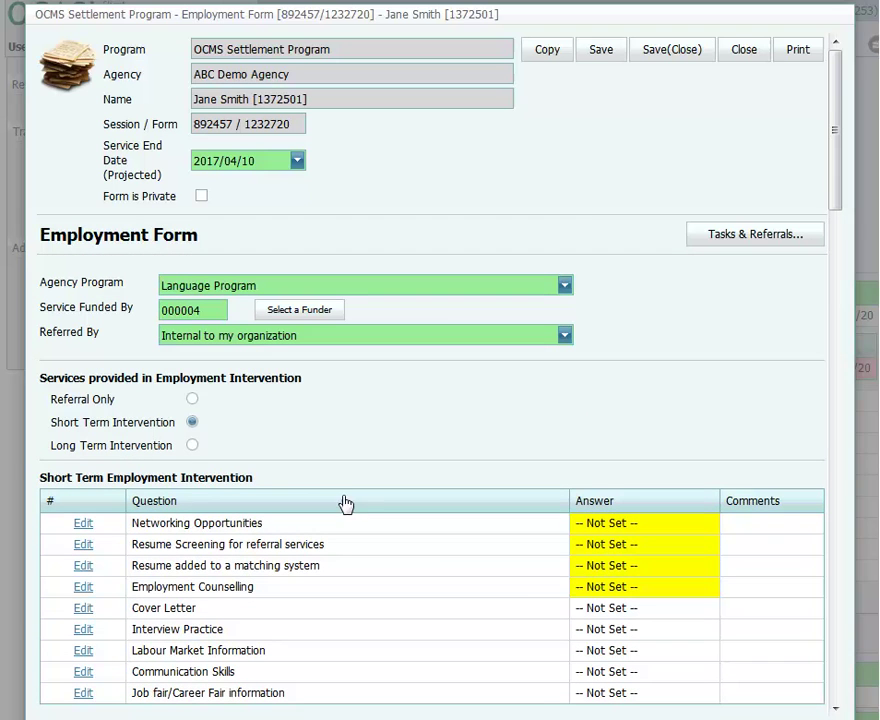
{"action": "left_click", "coordinate": [192, 444]}
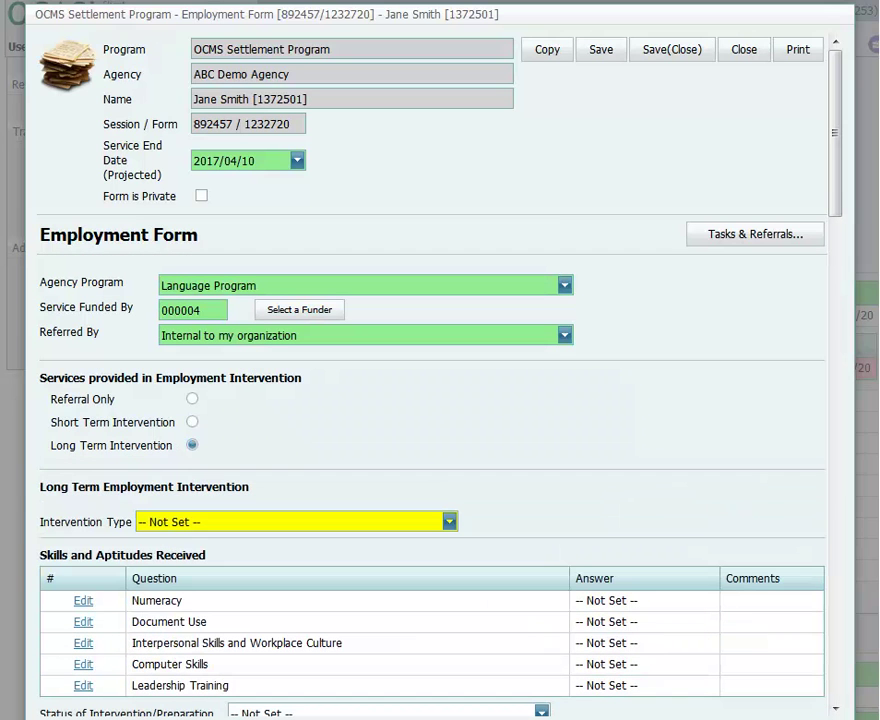
Set the long term intervention type to Preparation for licensure/certification to view its questions.
{"action": "scroll", "coordinate": [507, 430], "scroll_direction": "down", "scroll_amount": 1}
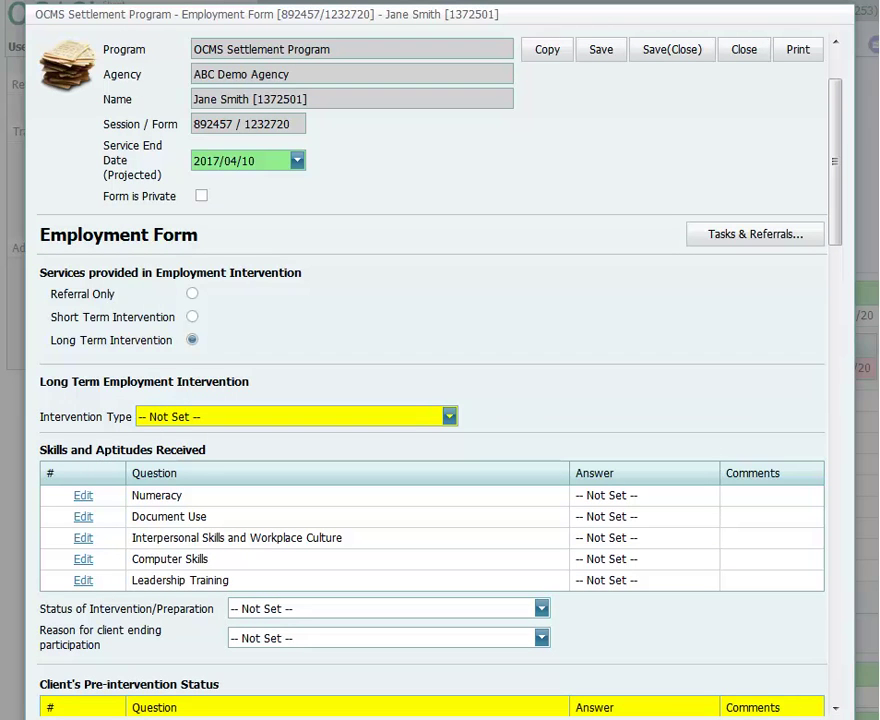
{"action": "left_click", "coordinate": [449, 416]}
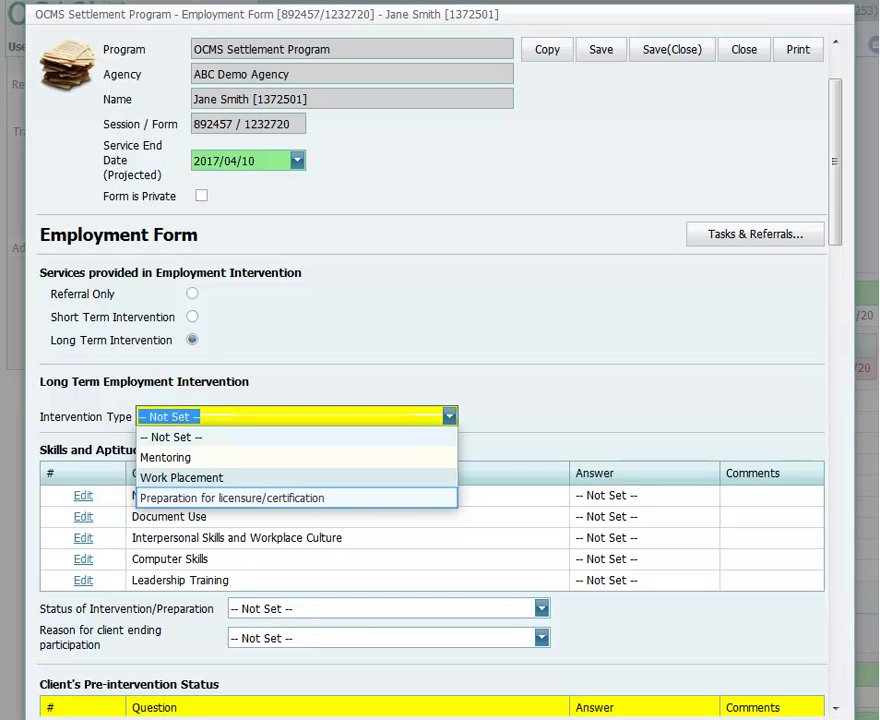
{"action": "key", "text": "Return"}
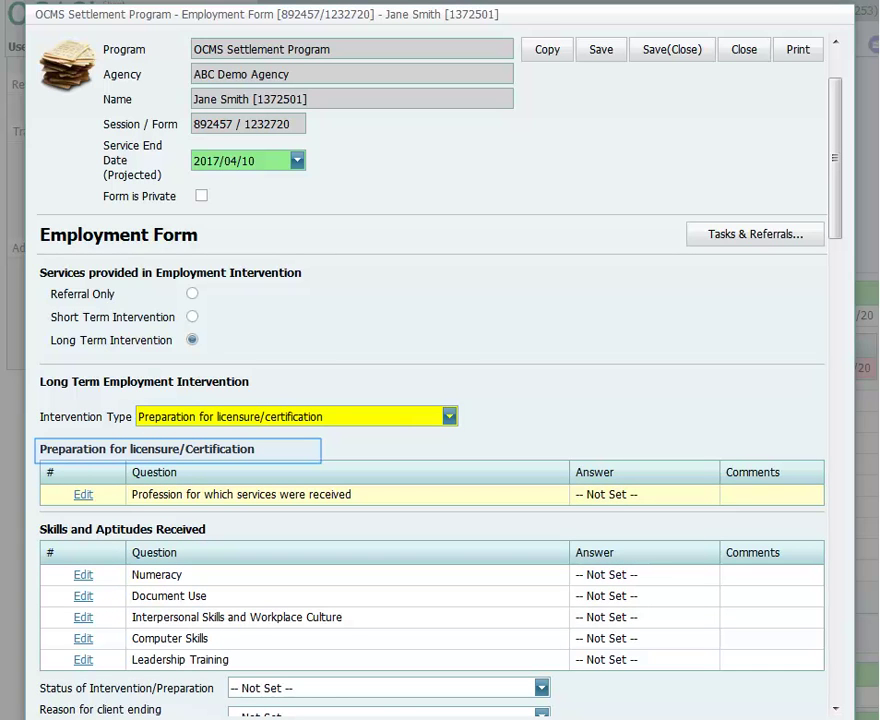
Set the long term employment intervention type to Mentoring.
{"action": "left_click", "coordinate": [449, 416]}
{"action": "key", "text": "Return"}
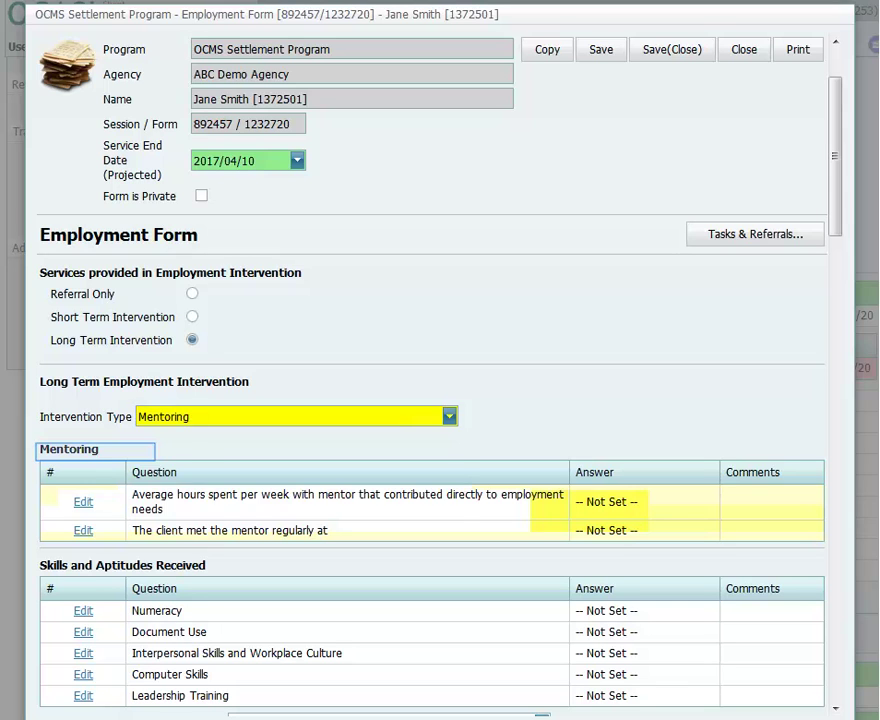
{"action": "key", "text": "alt+Down"}
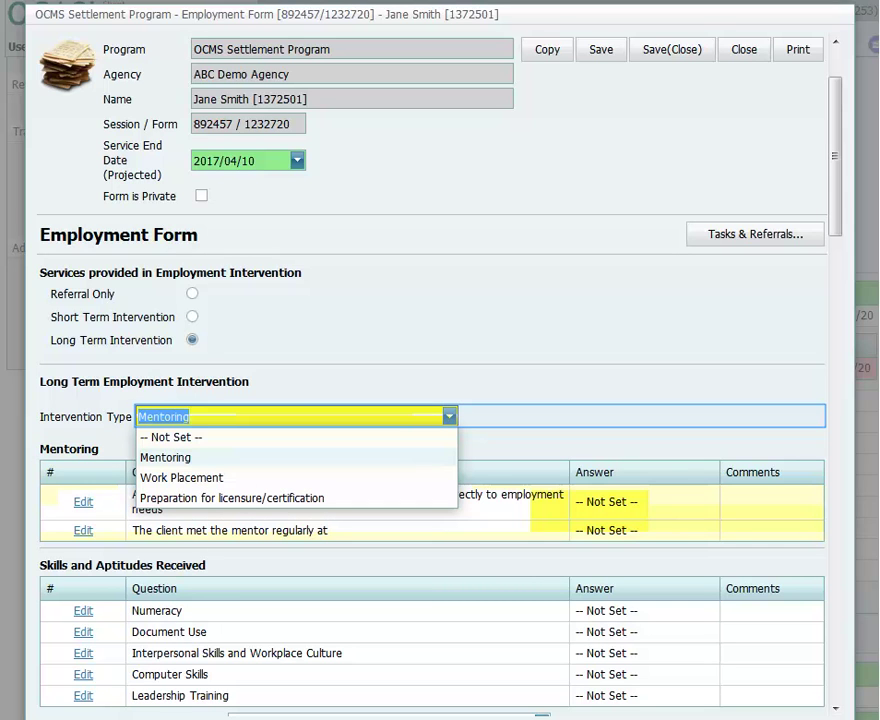
{"action": "key", "text": "Escape"}
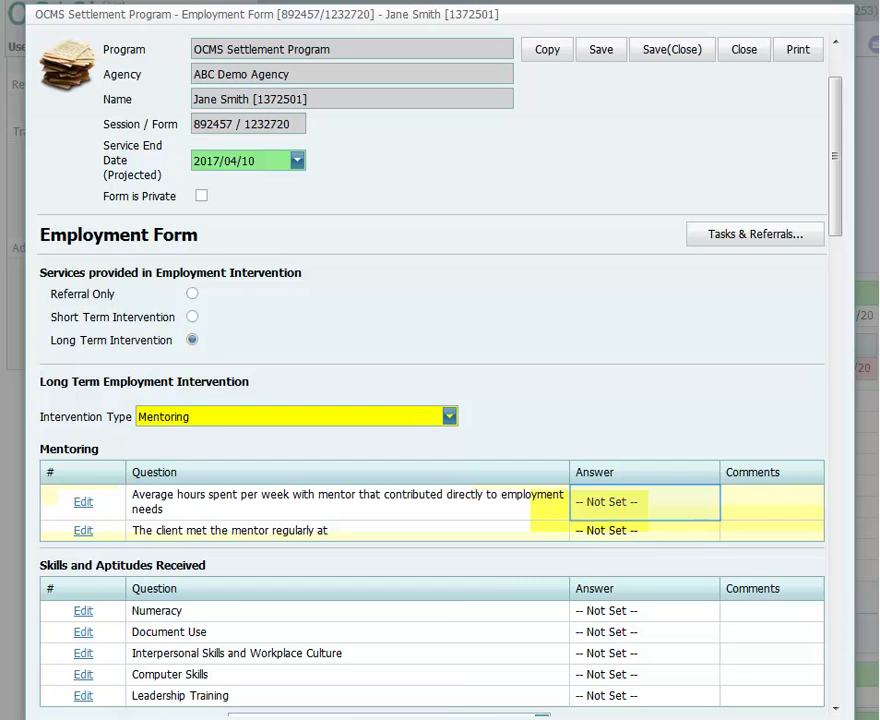
Answer the Mentoring questions with 4 average hours per week and Other (e.g. coffee shop, restaurant, Skype) as the regular meeting place.
{"action": "left_click", "coordinate": [83, 501]}
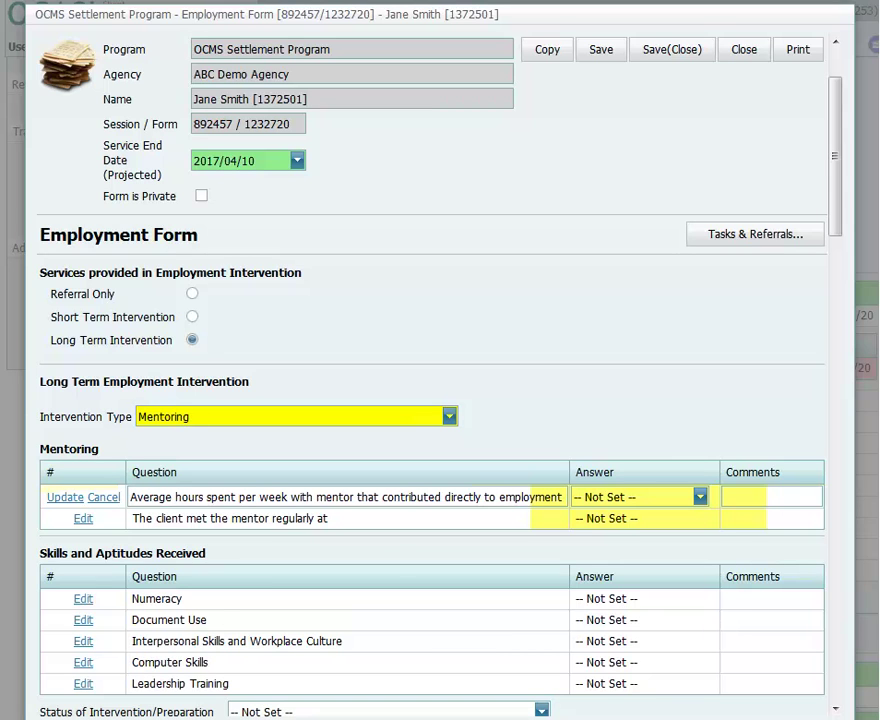
{"action": "left_click", "coordinate": [700, 497]}
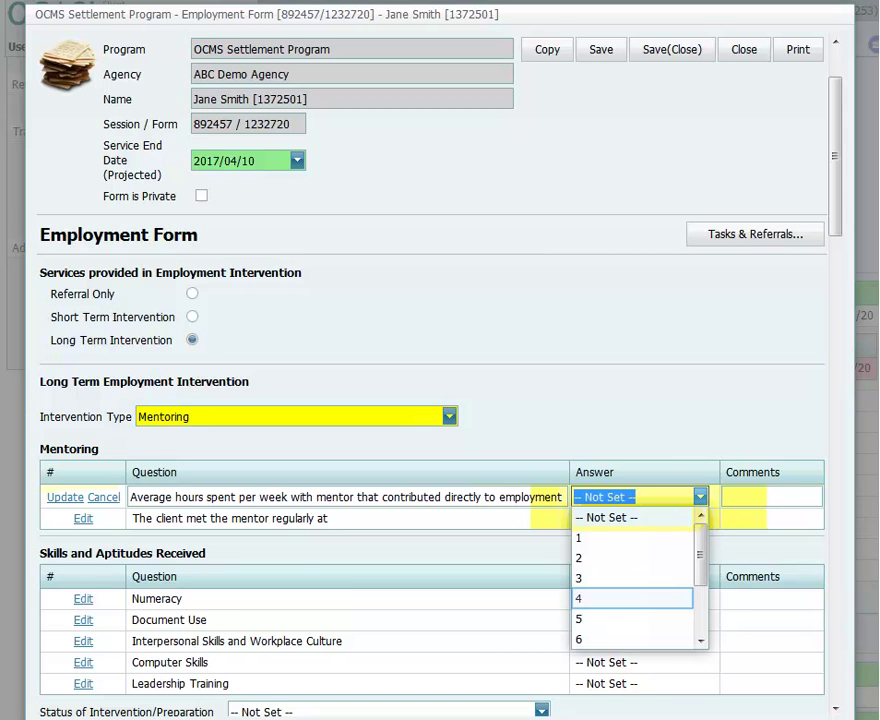
{"action": "left_click", "coordinate": [632, 598]}
{"action": "key", "text": "Return"}
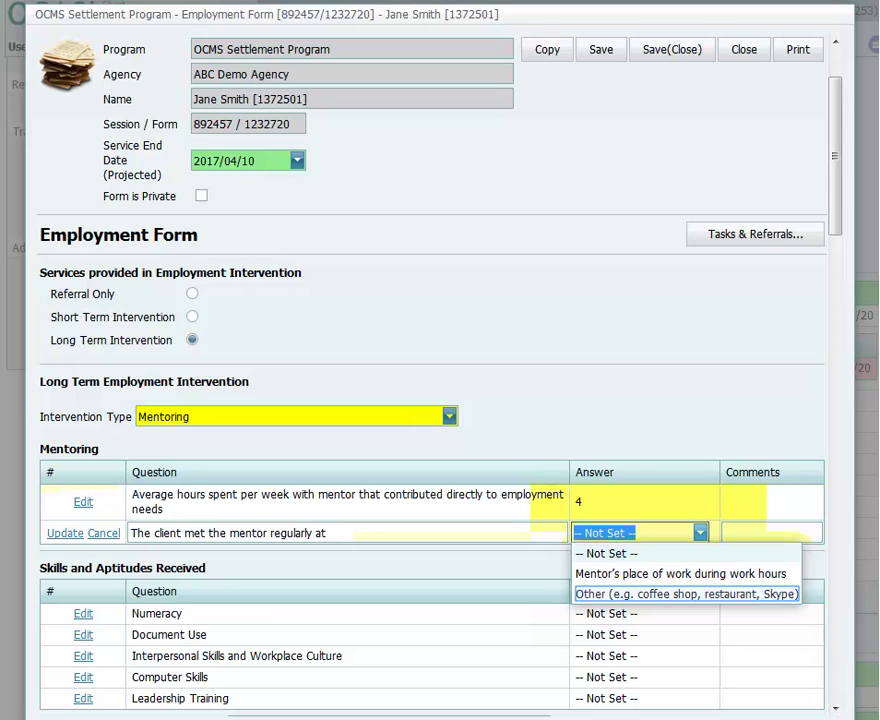
{"action": "left_click", "coordinate": [686, 594]}
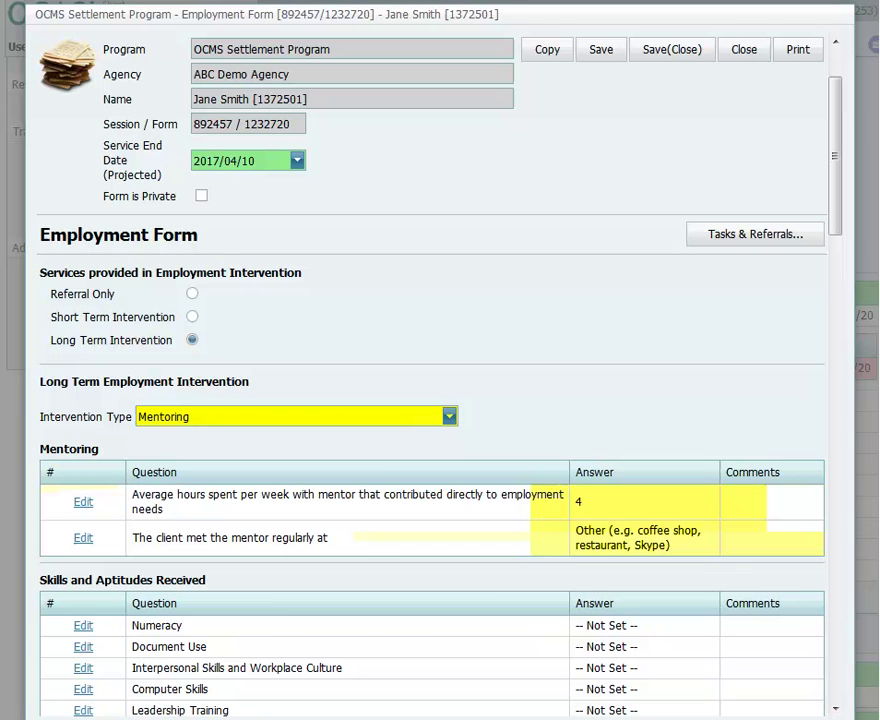
Answer Yes for Interpersonal Skills and Workplace Culture, and set the Status of Intervention/Preparation to Ongoing.
{"action": "scroll", "coordinate": [548, 350], "scroll_direction": "down", "scroll_amount": 3}
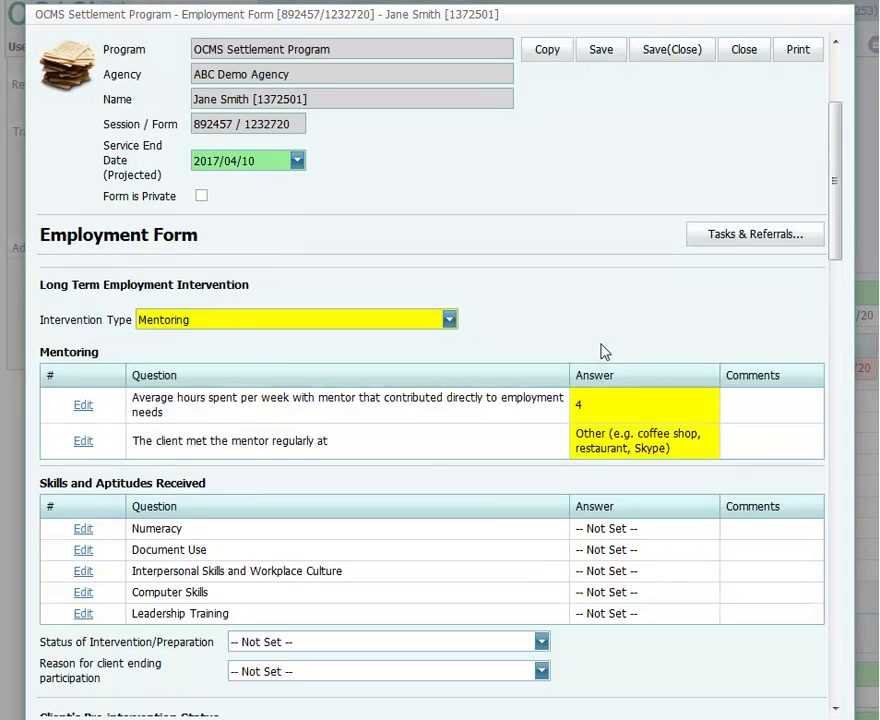
{"action": "left_click", "coordinate": [83, 457]}
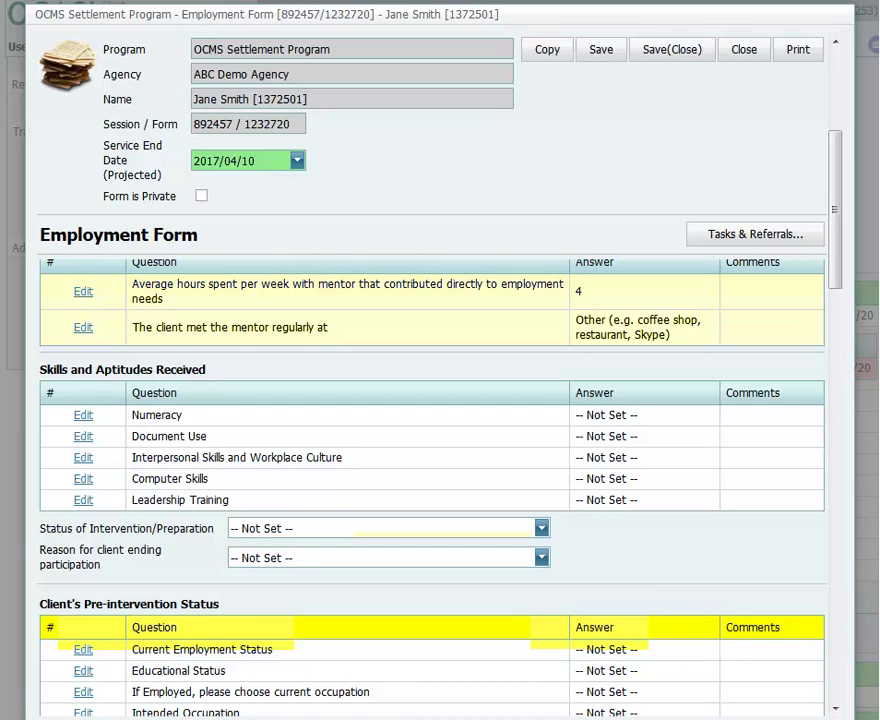
{"action": "left_click", "coordinate": [83, 457]}
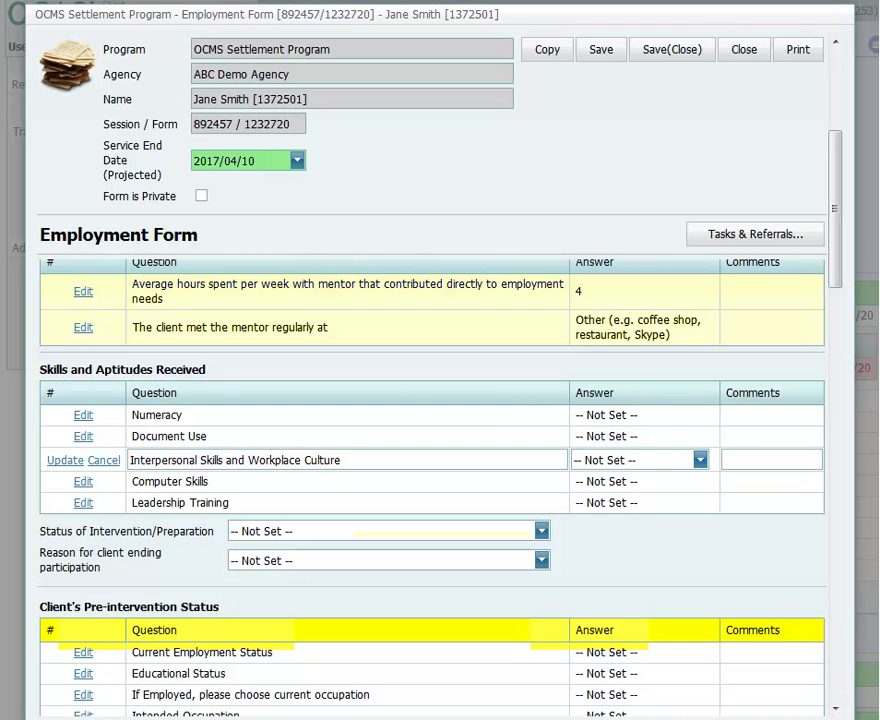
{"action": "left_click", "coordinate": [640, 460]}
{"action": "left_click", "coordinate": [639, 500]}
{"action": "left_click", "coordinate": [64, 460]}
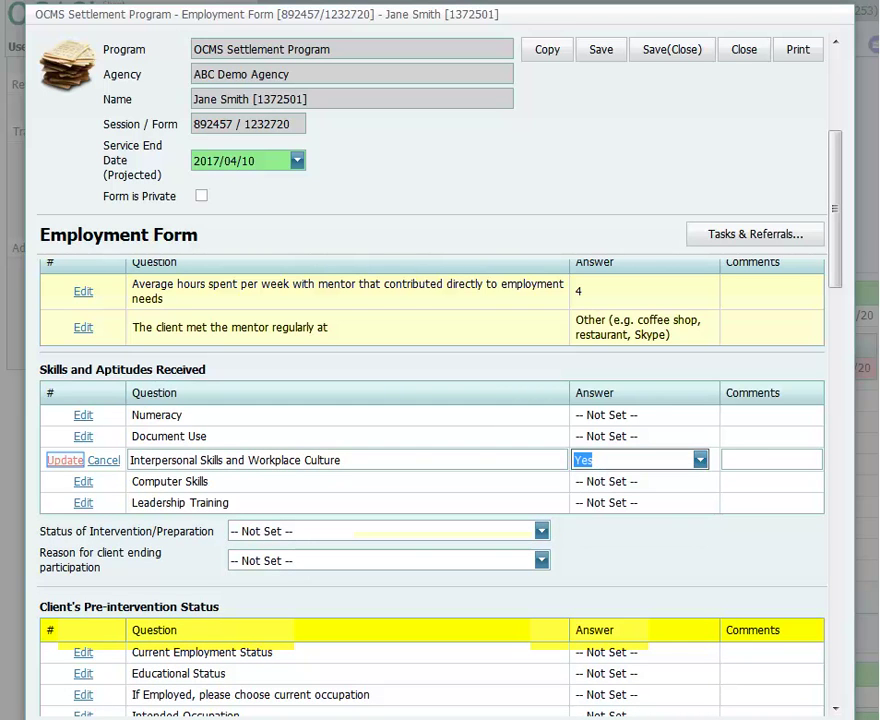
{"action": "key", "text": "Return"}
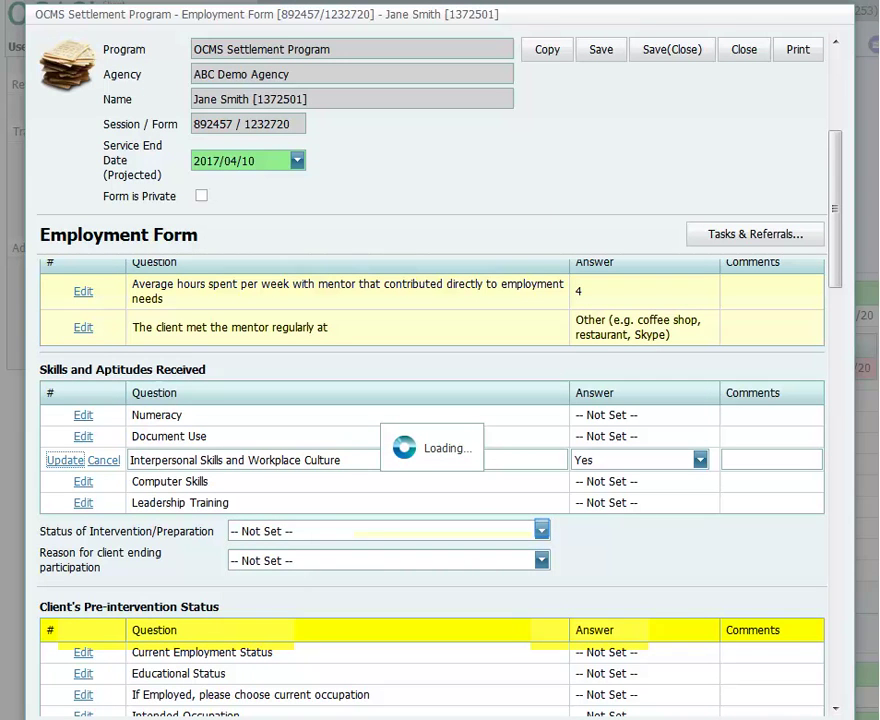
{"action": "left_click", "coordinate": [541, 530]}
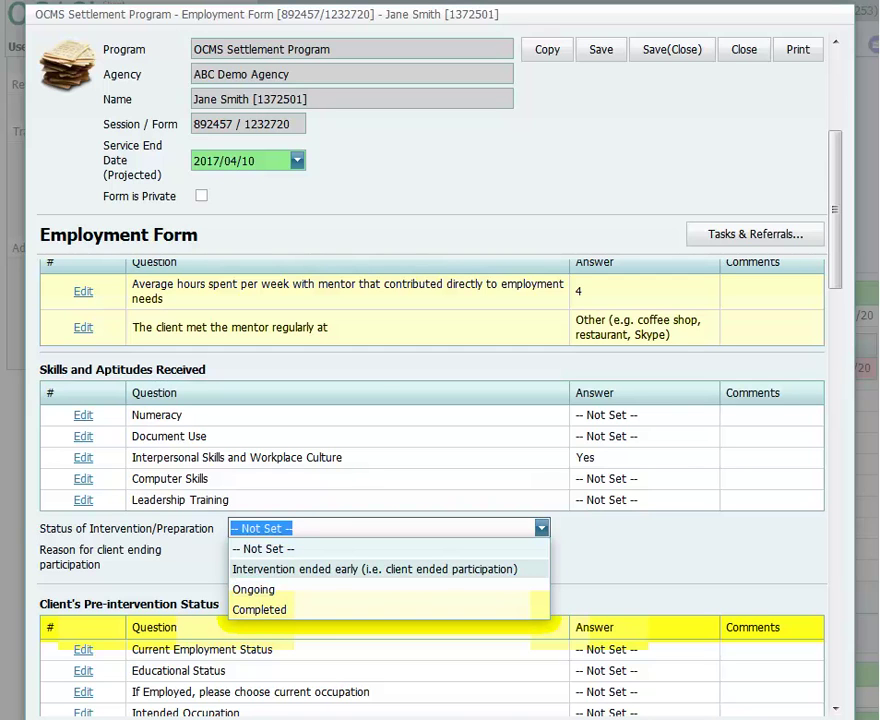
{"action": "left_click", "coordinate": [253, 589]}
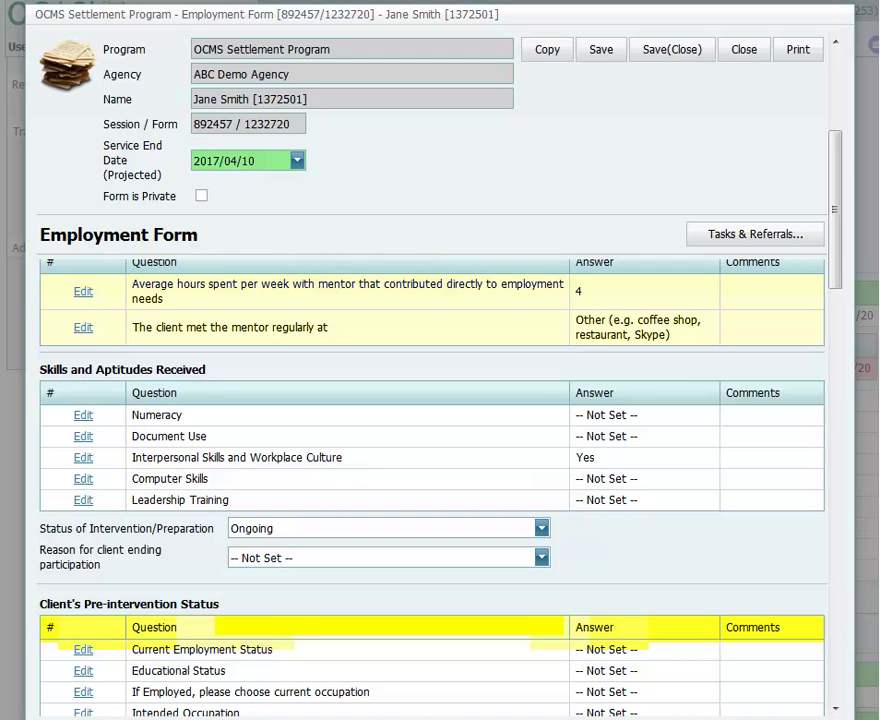
Set the Current Employment Status in the client's pre-intervention status to Unemployed.
{"action": "scroll", "coordinate": [676, 536], "scroll_direction": "down", "scroll_amount": 3}
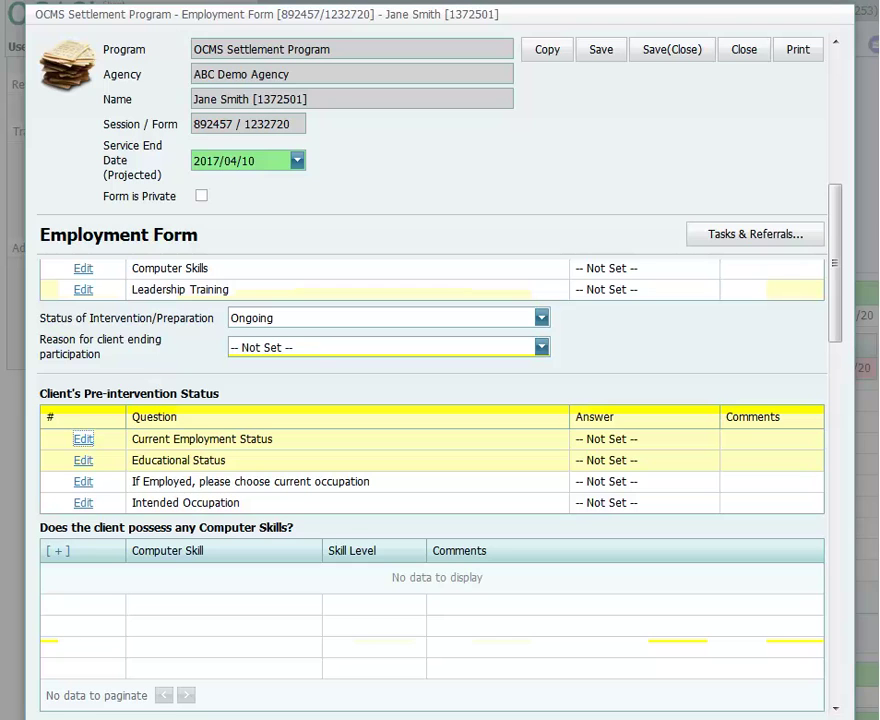
{"action": "left_click", "coordinate": [83, 439]}
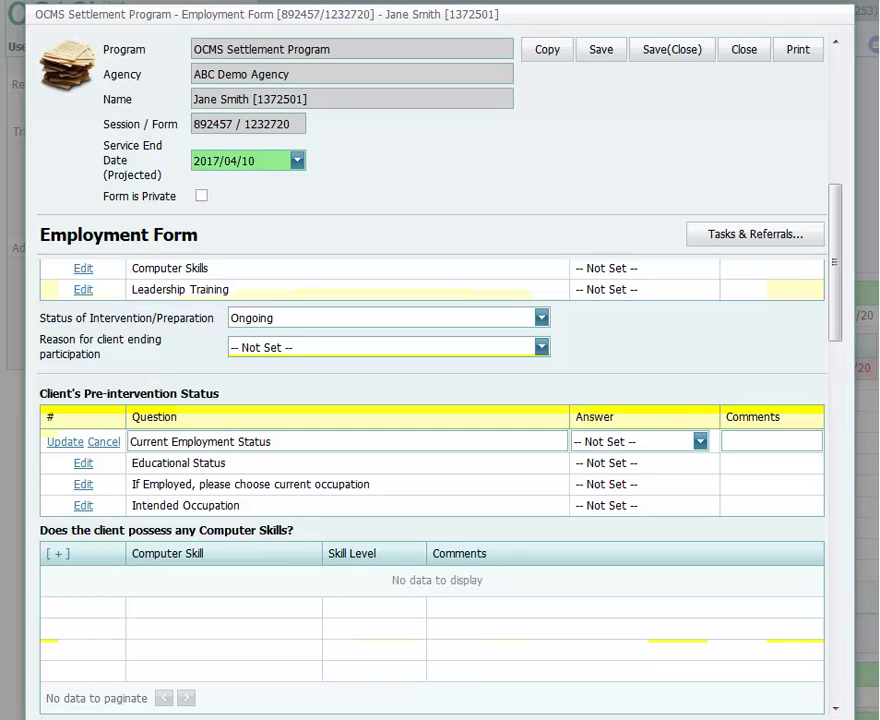
{"action": "left_click", "coordinate": [700, 441]}
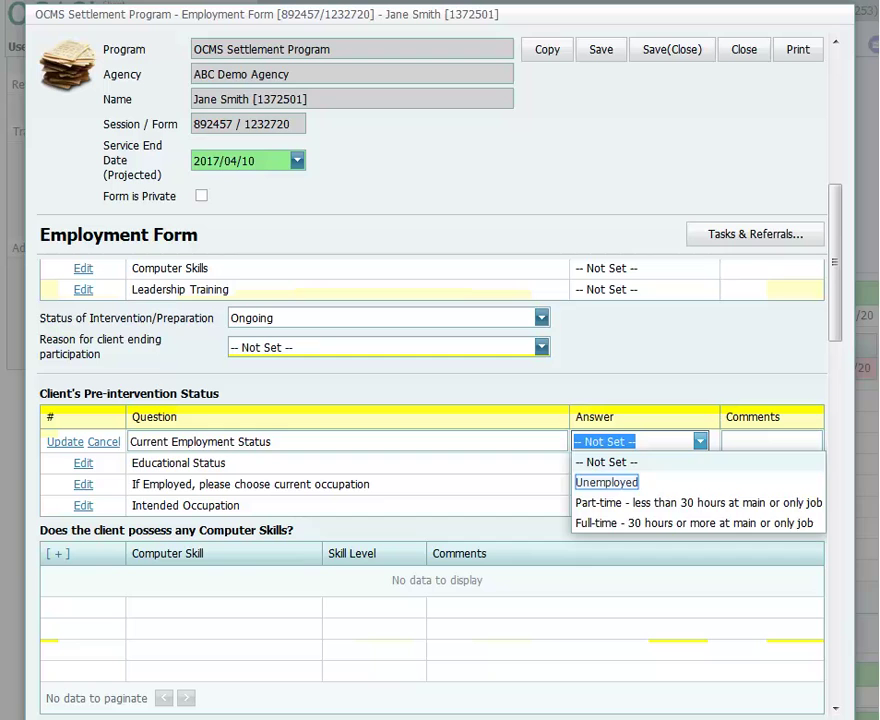
{"action": "key", "text": "Return"}
{"action": "key", "text": "Return"}
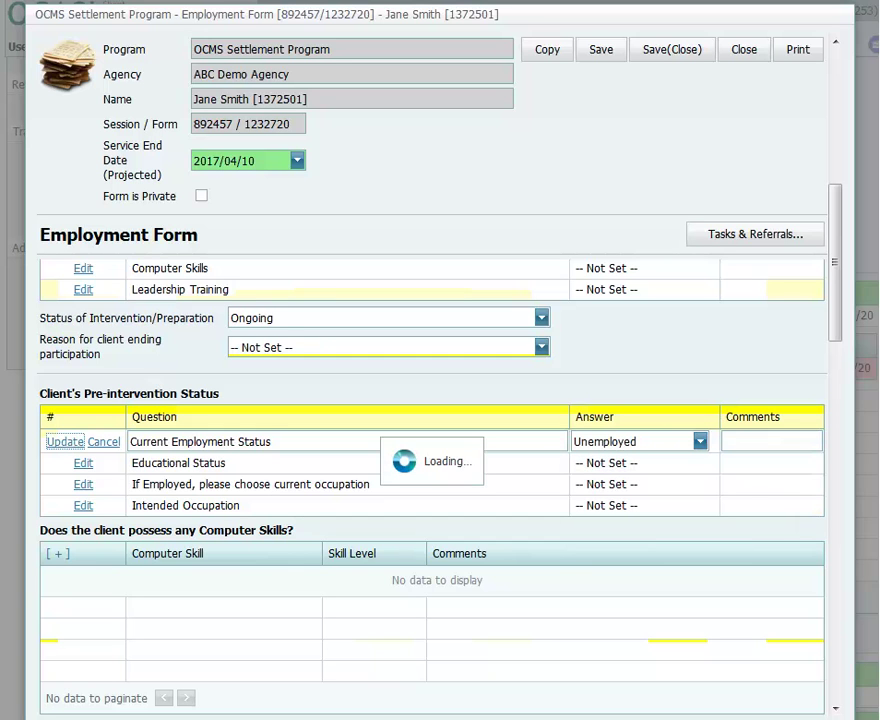
Look through the computer skills, attended programs, comments, agency specific questions and client support services of the Long Term Intervention form.
{"action": "scroll", "coordinate": [560, 582], "scroll_direction": "down", "scroll_amount": 3}
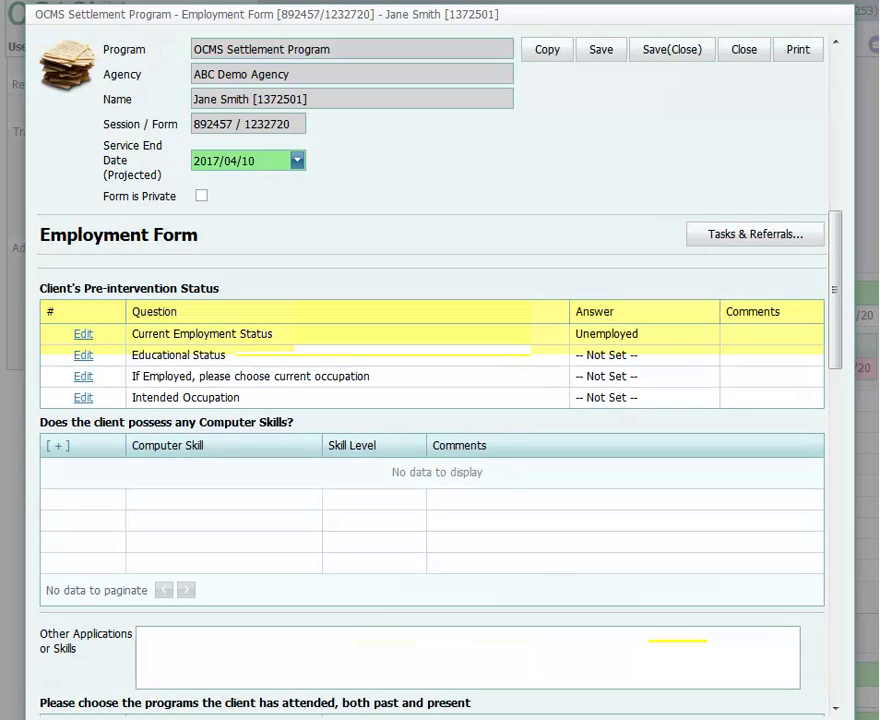
{"action": "scroll", "coordinate": [562, 583], "scroll_direction": "down", "scroll_amount": 3}
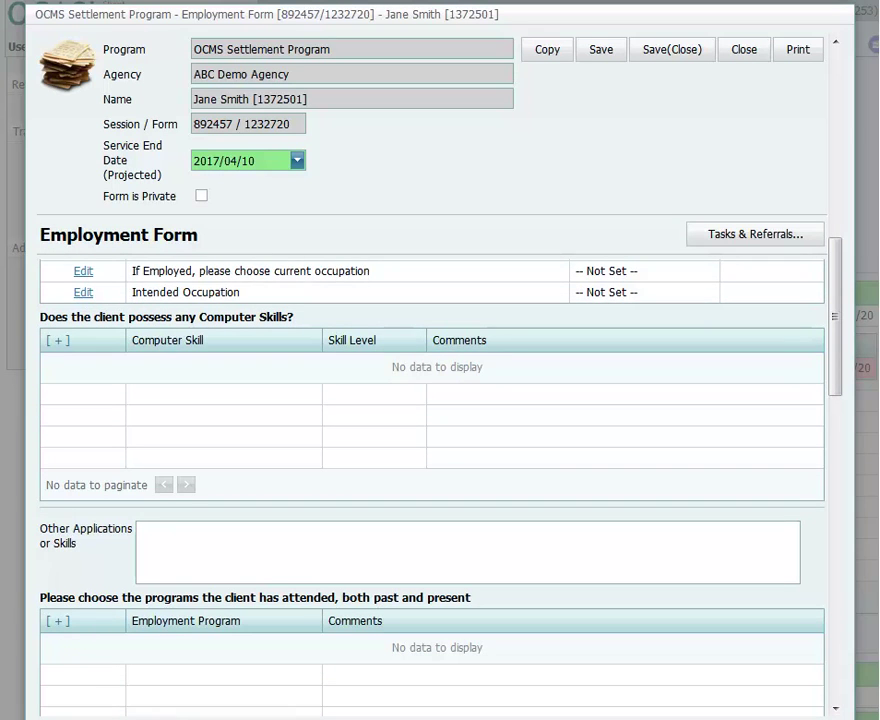
{"action": "scroll", "coordinate": [332, 448], "scroll_direction": "down", "scroll_amount": 6}
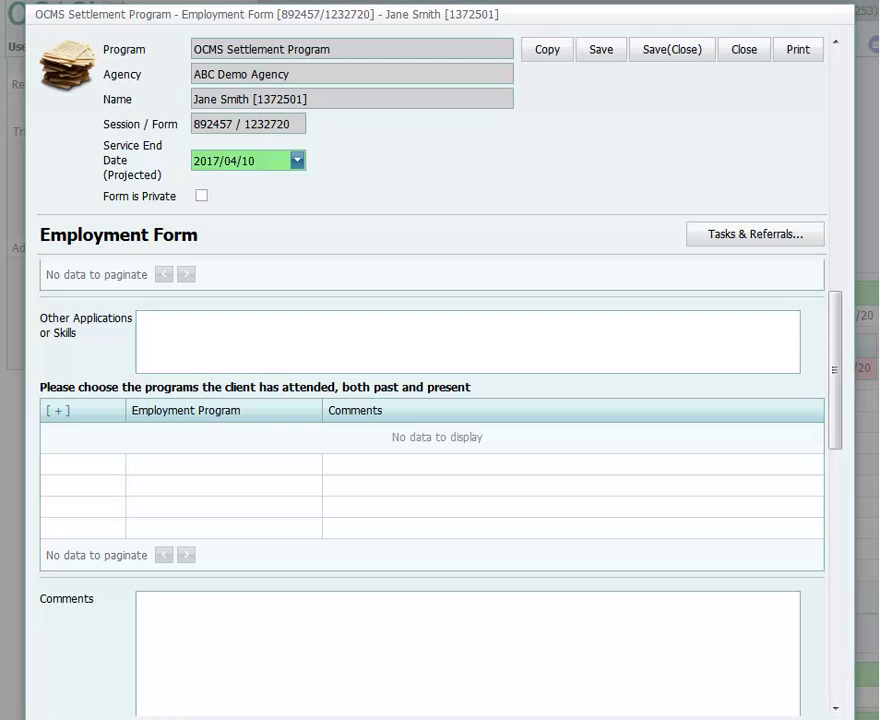
{"action": "scroll", "coordinate": [501, 458], "scroll_direction": "down", "scroll_amount": 9}
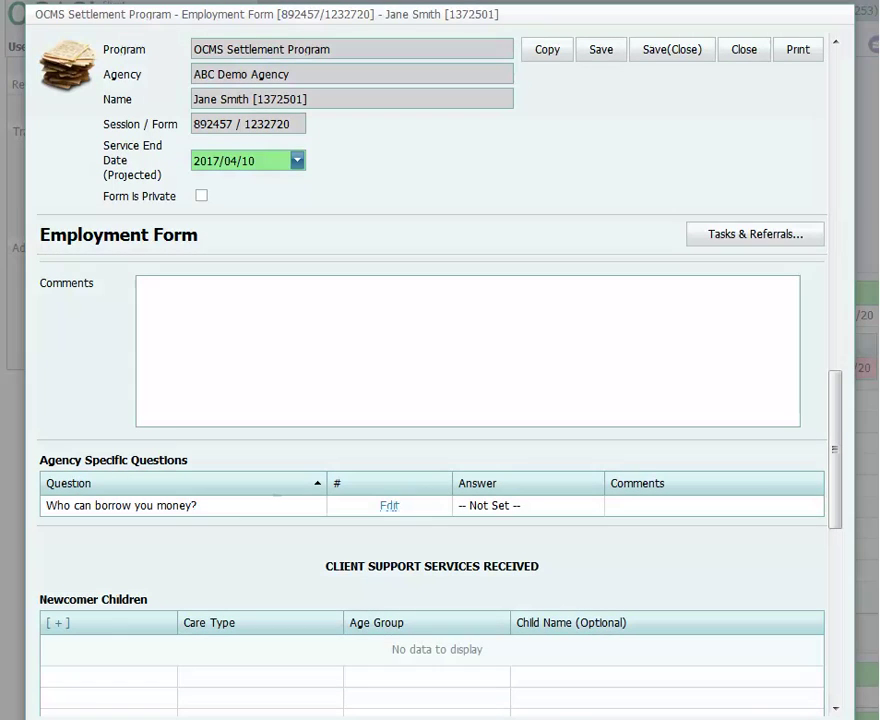
{"action": "scroll", "coordinate": [589, 516], "scroll_direction": "down", "scroll_amount": 6}
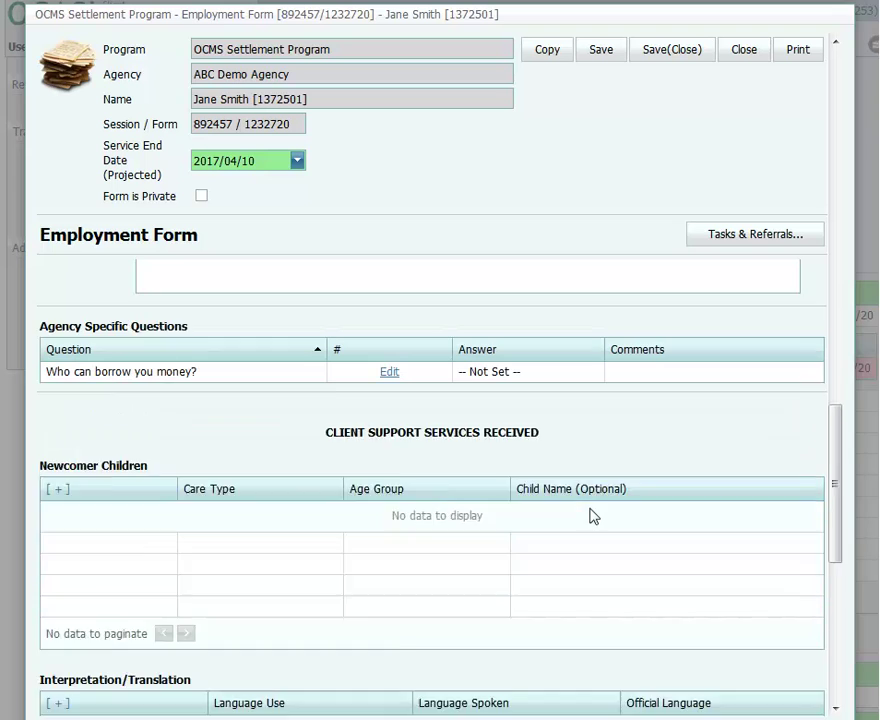
{"action": "scroll", "coordinate": [379, 359], "scroll_direction": "down", "scroll_amount": 3}
{"action": "scroll", "coordinate": [369, 363], "scroll_direction": "up", "scroll_amount": 3}
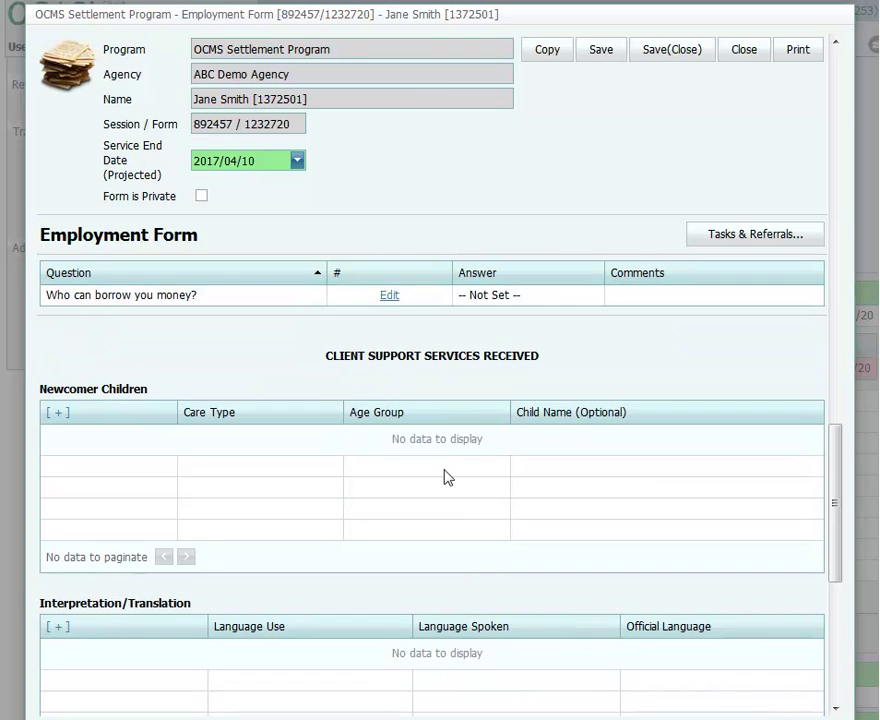
{"action": "scroll", "coordinate": [447, 477], "scroll_direction": "down", "scroll_amount": 6}
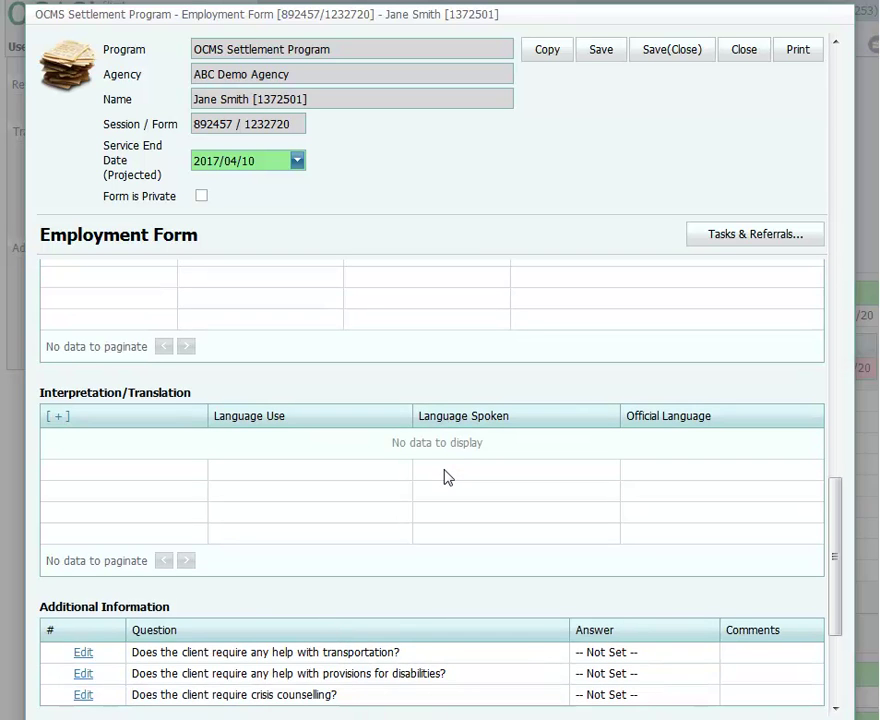
Start a supporting document attachment for the Employment Form with the file Uploading of test document for OCMS.docx.
{"action": "scroll", "coordinate": [447, 477], "scroll_direction": "down", "scroll_amount": 6}
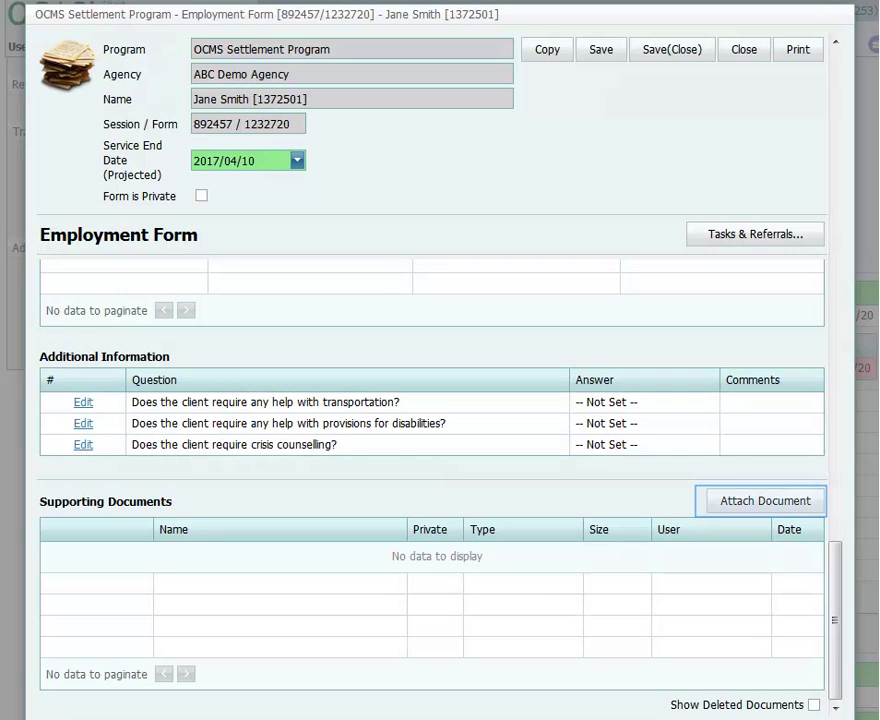
{"action": "left_click", "coordinate": [765, 500]}
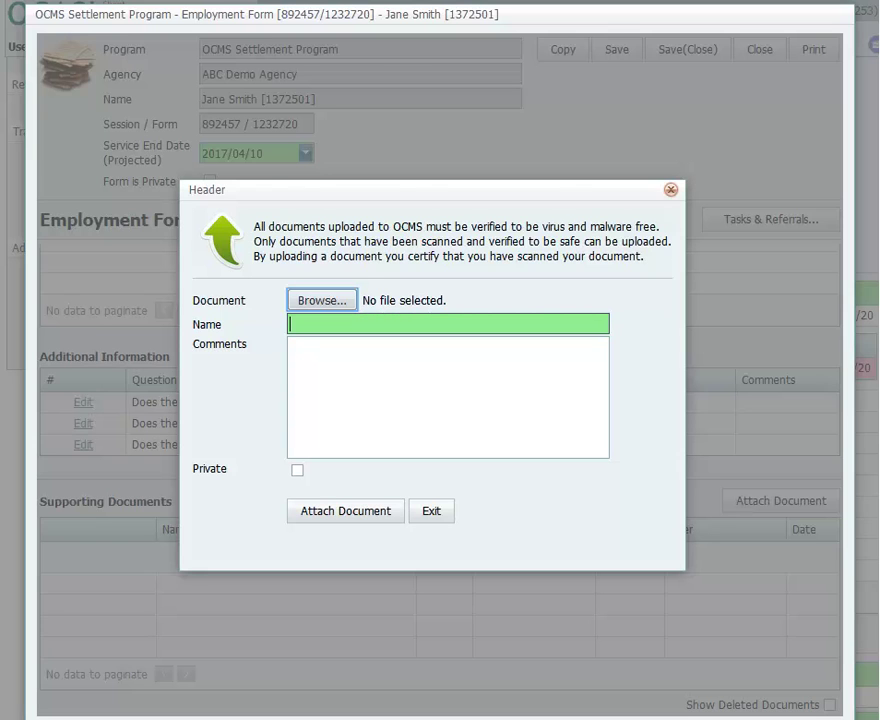
{"action": "left_click", "coordinate": [321, 300]}
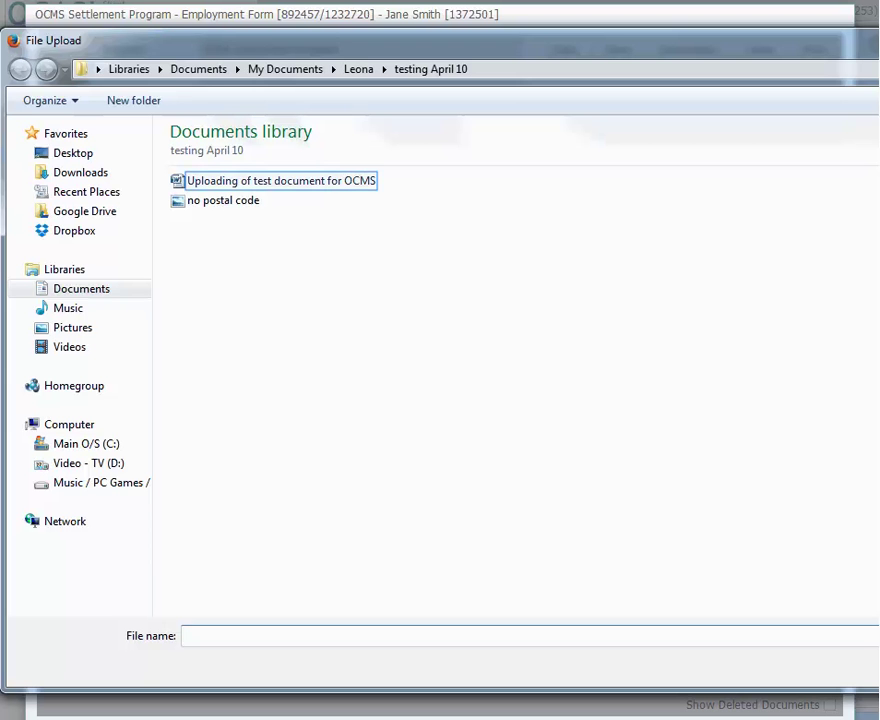
{"action": "left_click", "coordinate": [280, 180]}
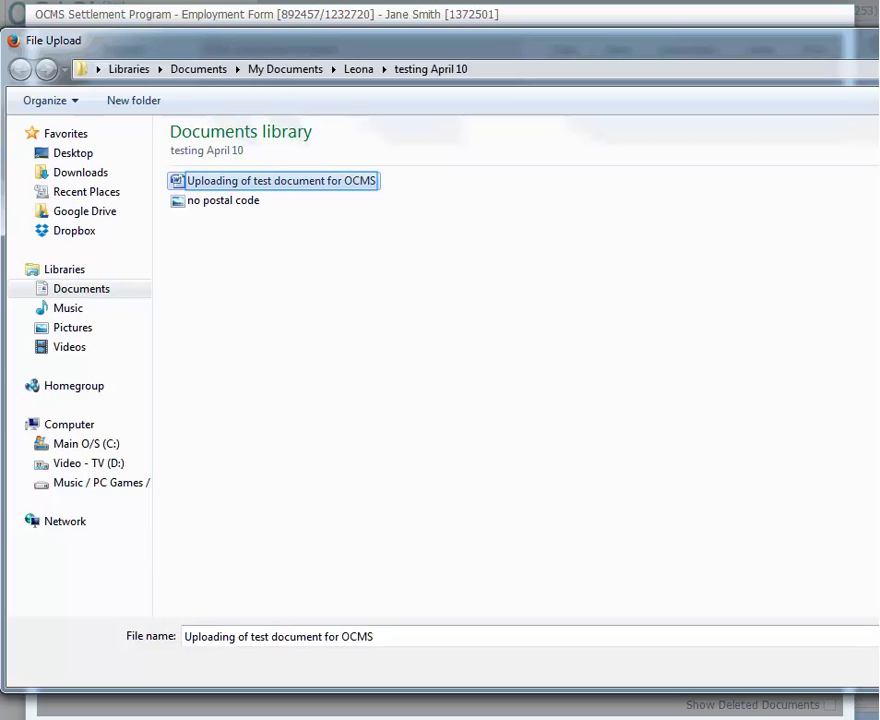
{"action": "key", "text": "Return"}
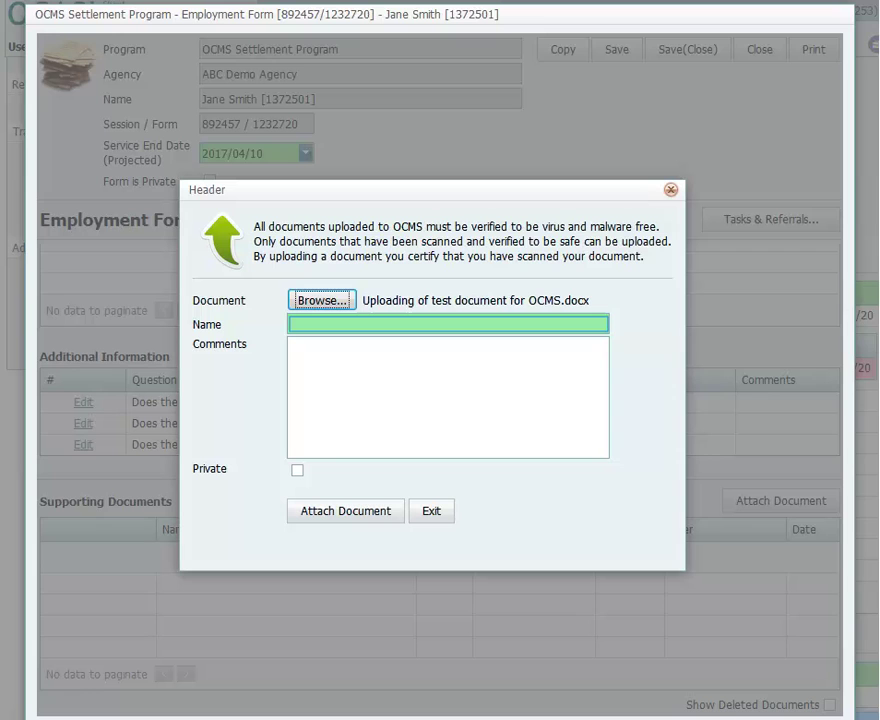
Name the supporting document test doc and enter the comment just for training.
{"action": "left_click", "coordinate": [447, 323]}
{"action": "type", "text": "test doc"}
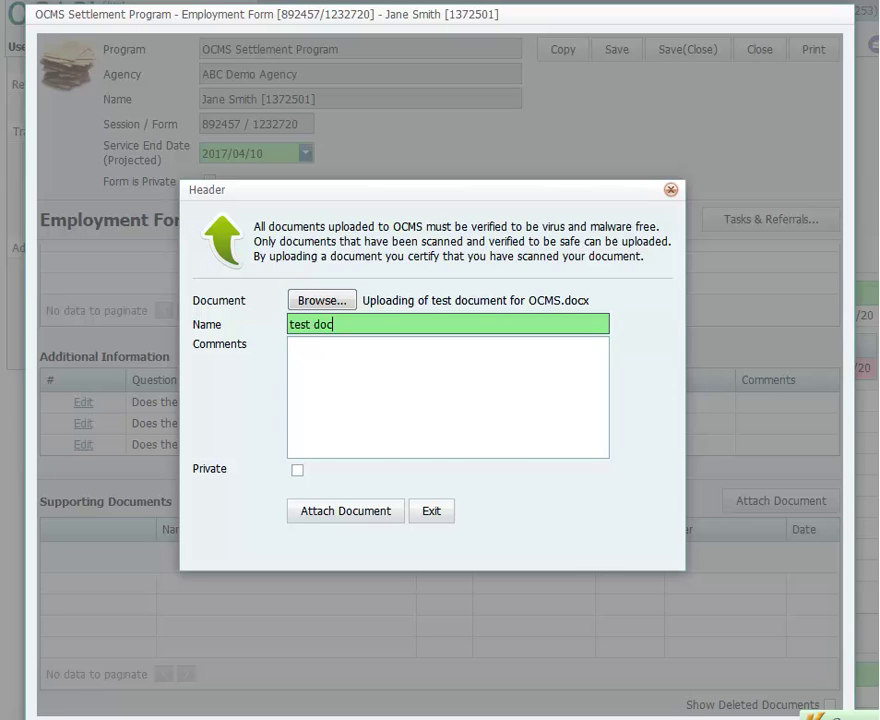
{"action": "left_click", "coordinate": [447, 347]}
{"action": "type", "text": "just for training"}
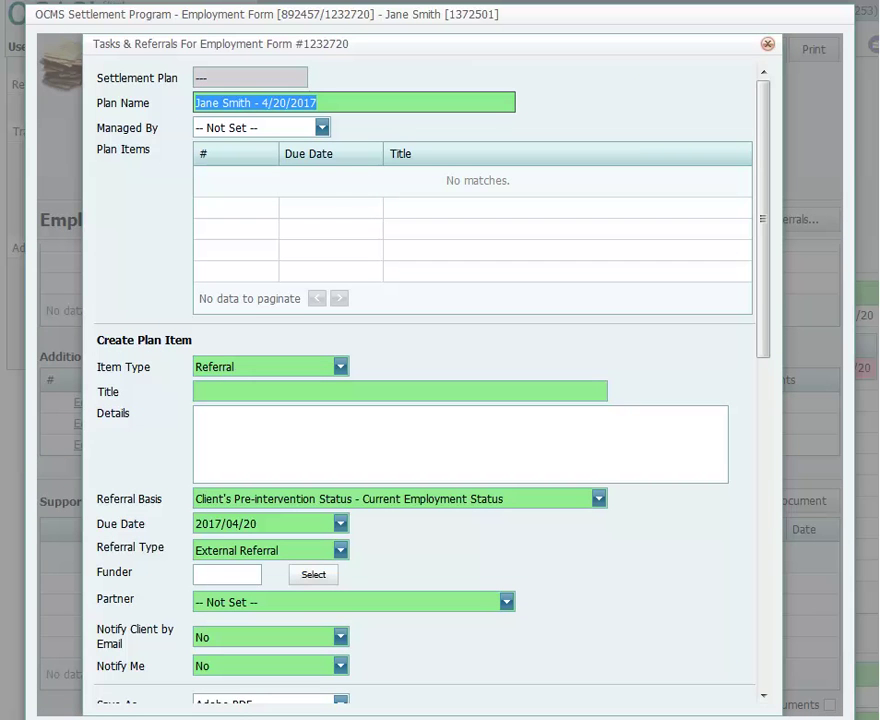
In the form's Tasks & Referrals, set the plan to Client Managed and create a Task item titled Work on interpersonal skills.
{"action": "left_click", "coordinate": [322, 127]}
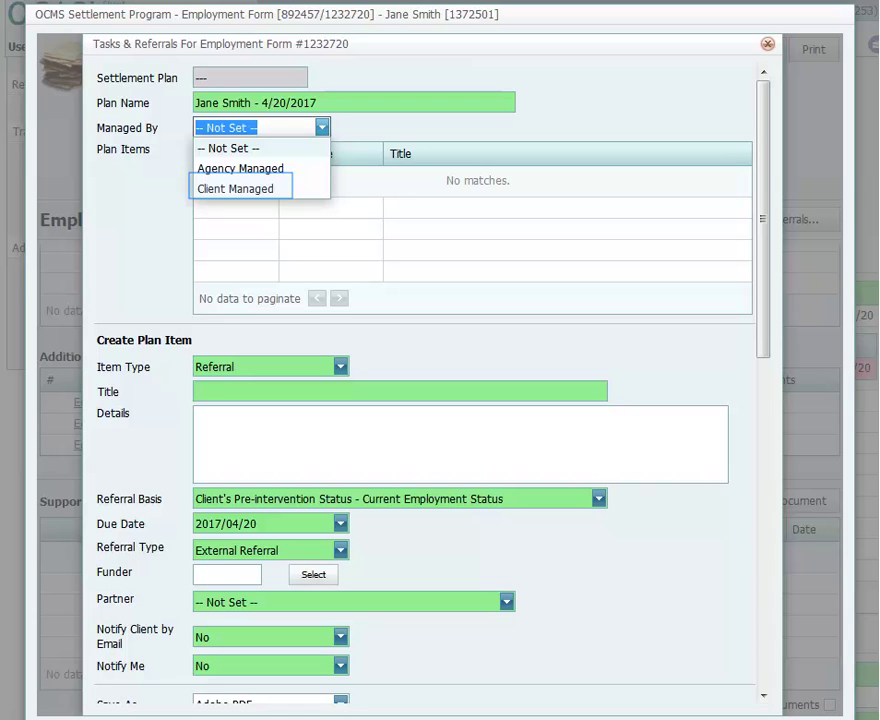
{"action": "left_click", "coordinate": [235, 188]}
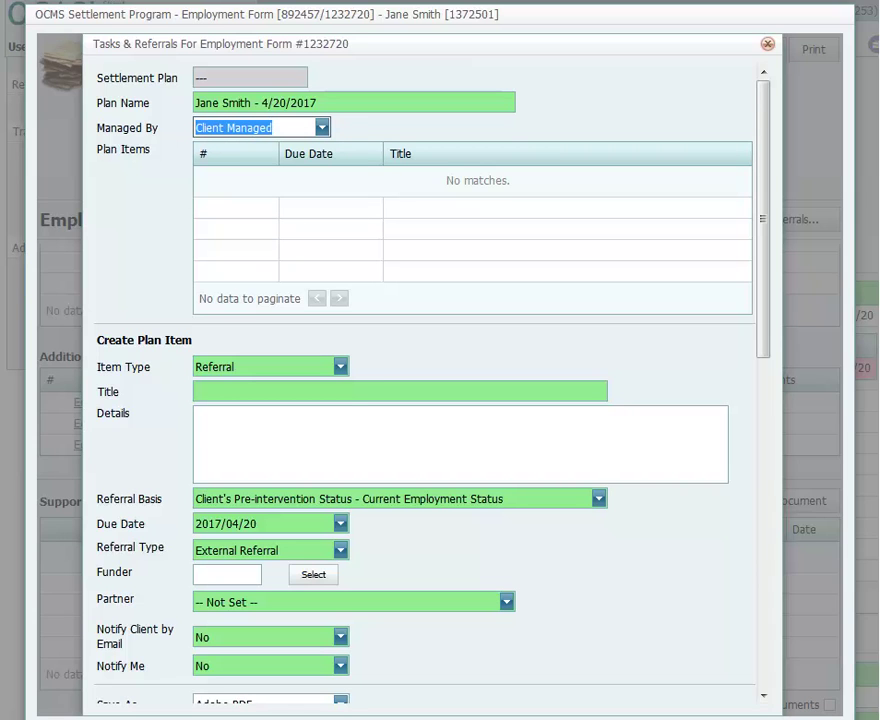
{"action": "left_click", "coordinate": [340, 366]}
{"action": "left_click", "coordinate": [210, 407]}
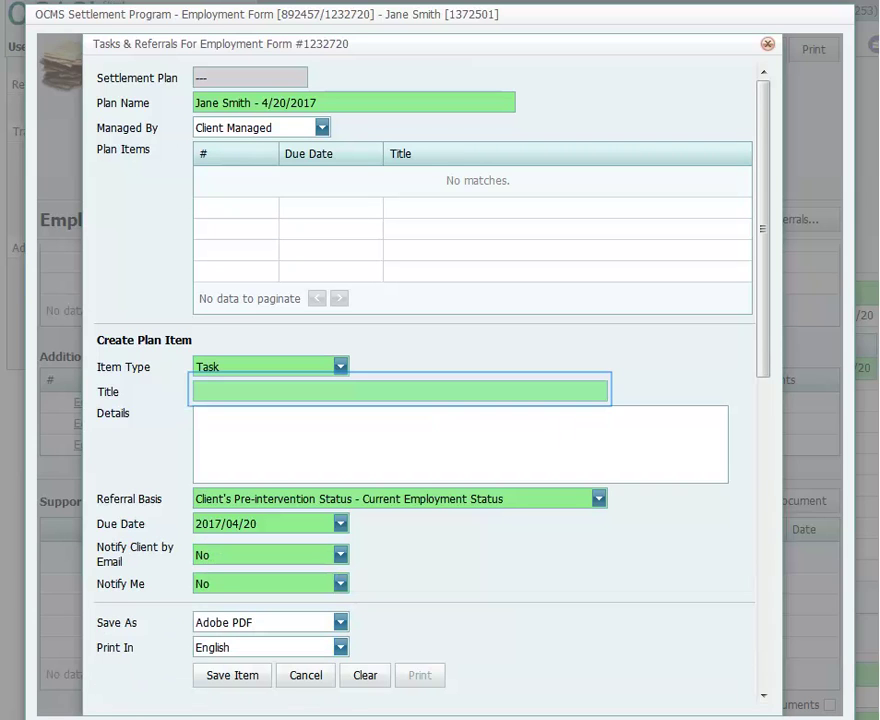
{"action": "type", "text": "Work on interpersonal skills"}
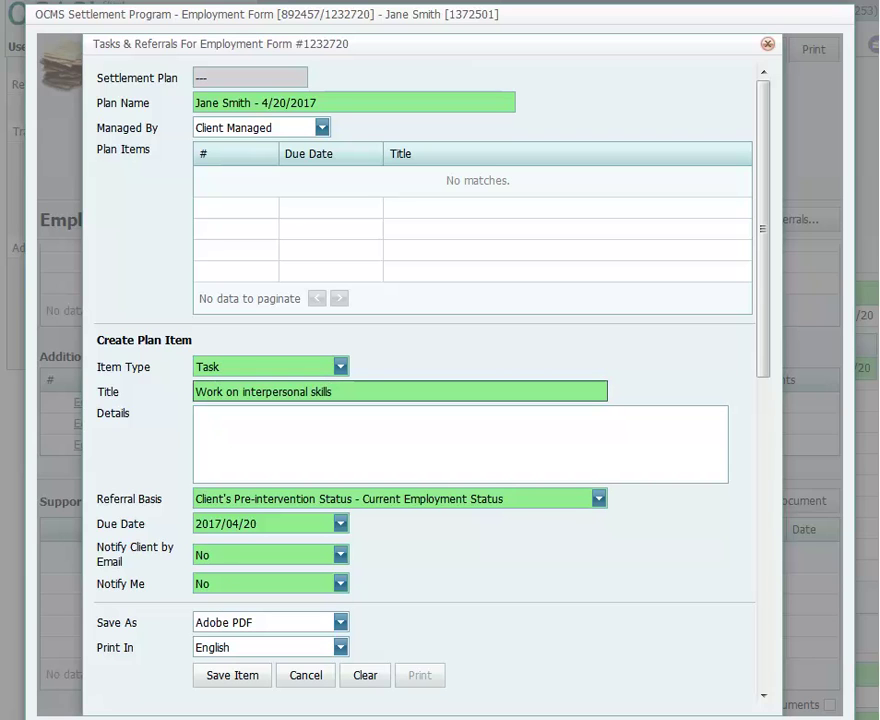
Set the task's Referral Basis to Mentoring - The client met the mentor regularly at, and its Due Date to 2017/04/28.
{"action": "left_click", "coordinate": [598, 498]}
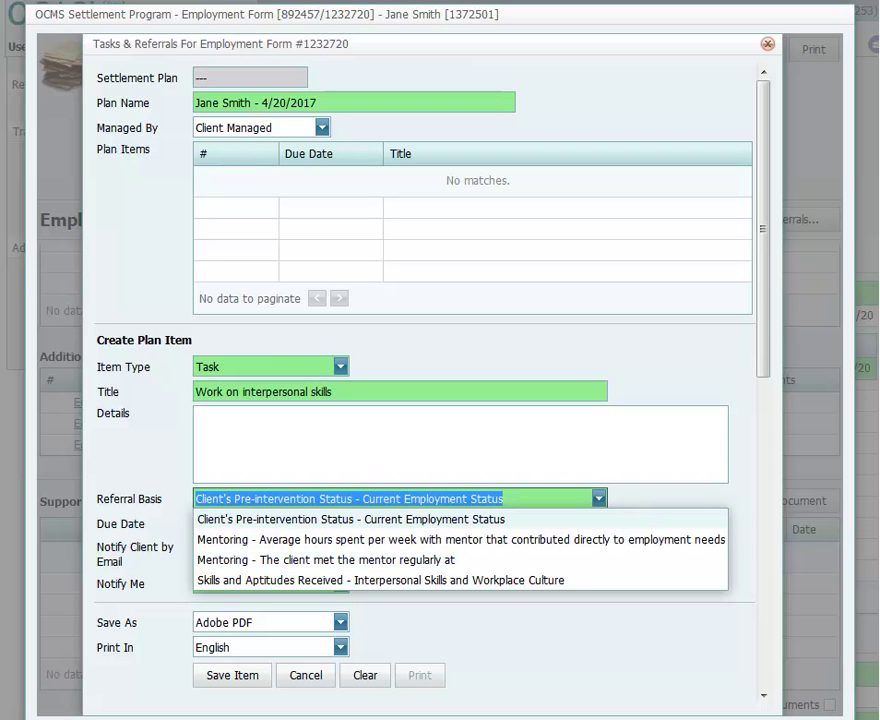
{"action": "key", "text": "Return"}
{"action": "key", "text": "Tab"}
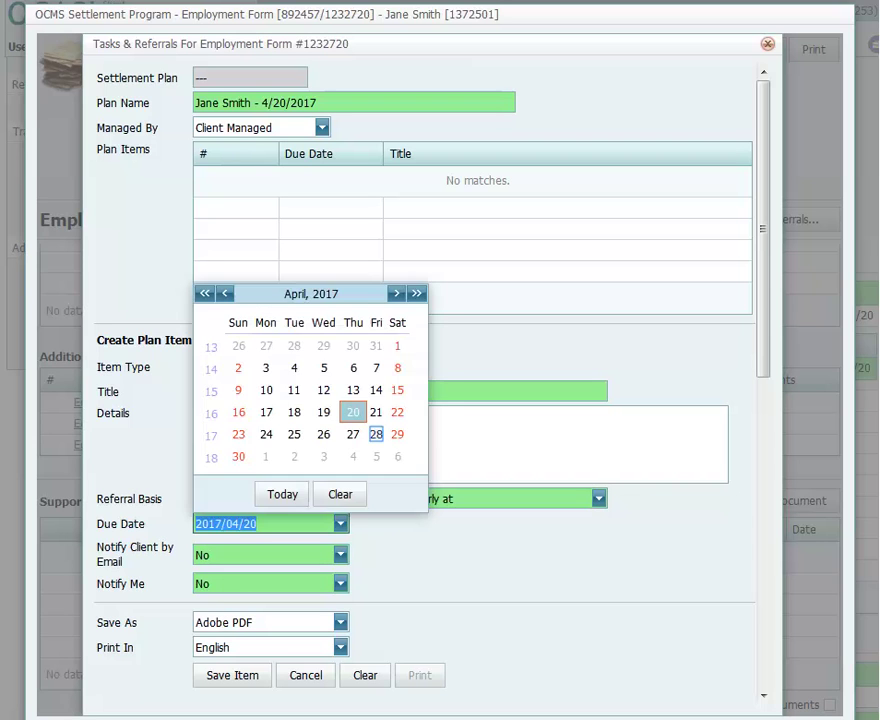
{"action": "key", "text": "Return"}
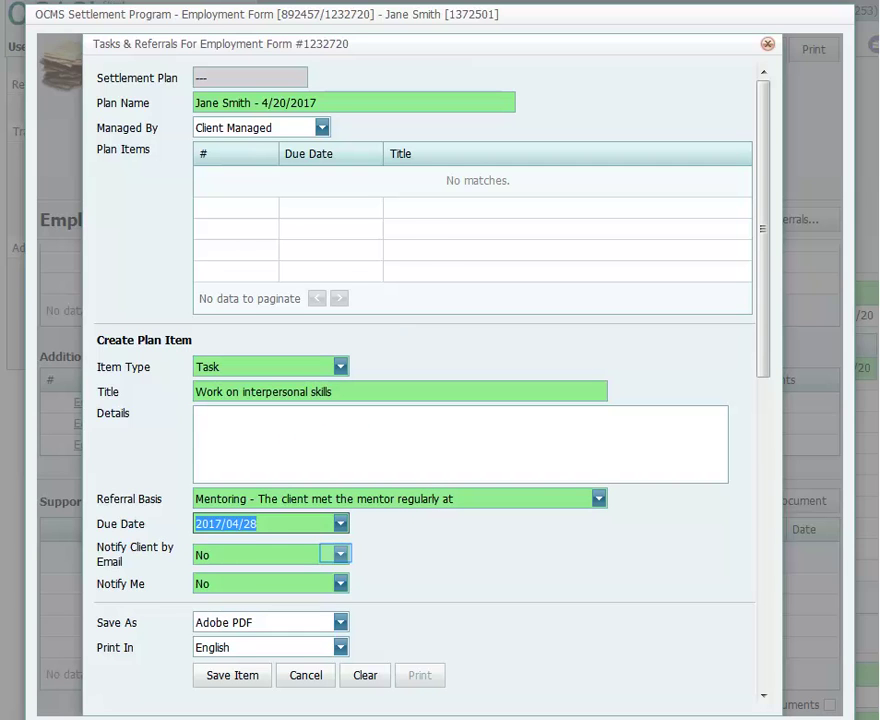
Set Notify Client by Email to Yes for the task, with a notification date of 2017/04/21.
{"action": "key", "text": "Tab"}
{"action": "key", "text": "Up"}
{"action": "key", "text": "Return"}
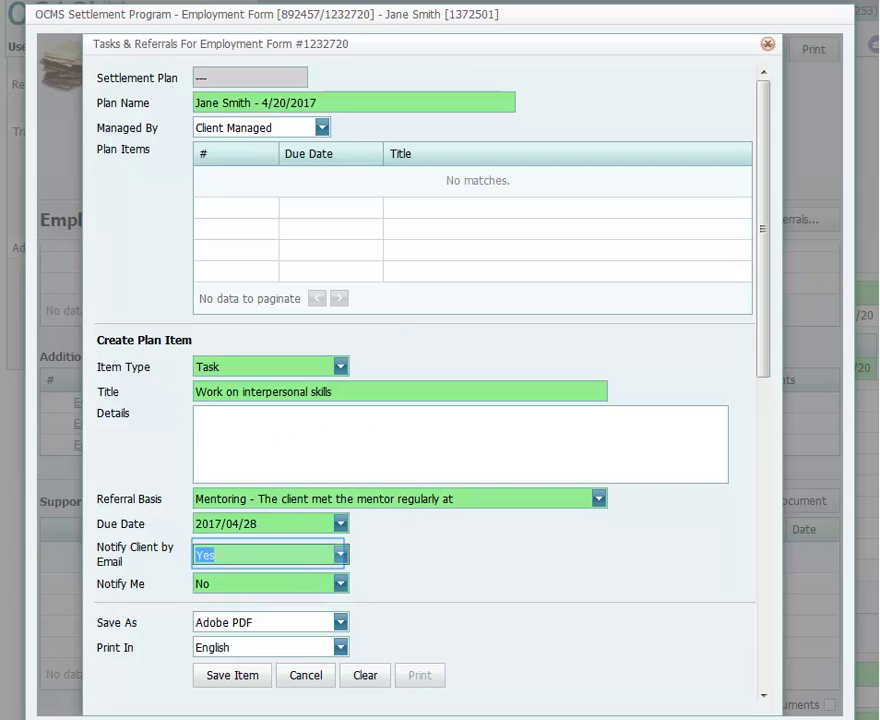
{"action": "key", "text": "Tab"}
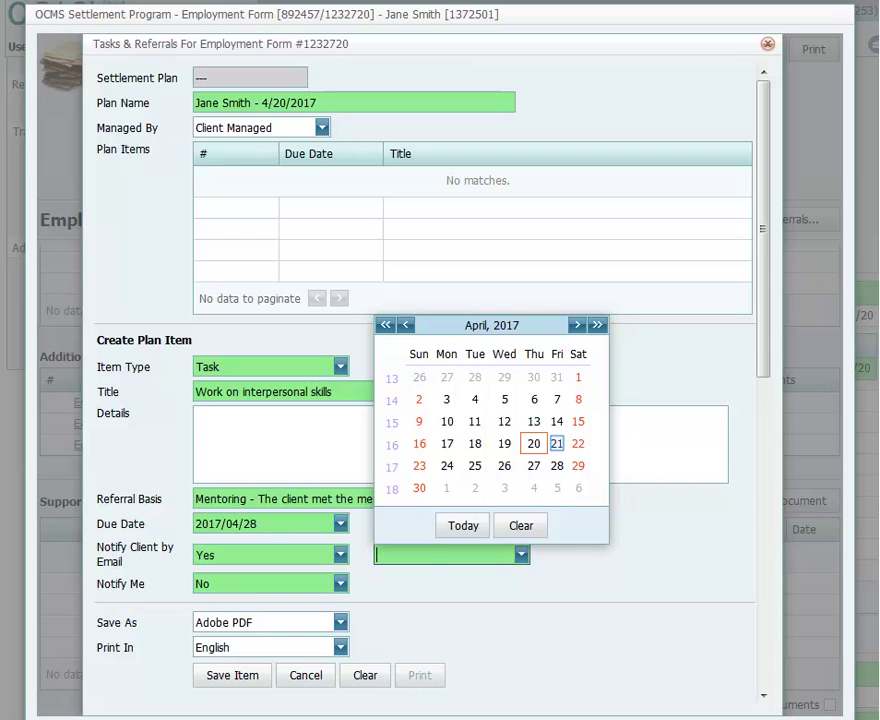
{"action": "key", "text": "Return"}
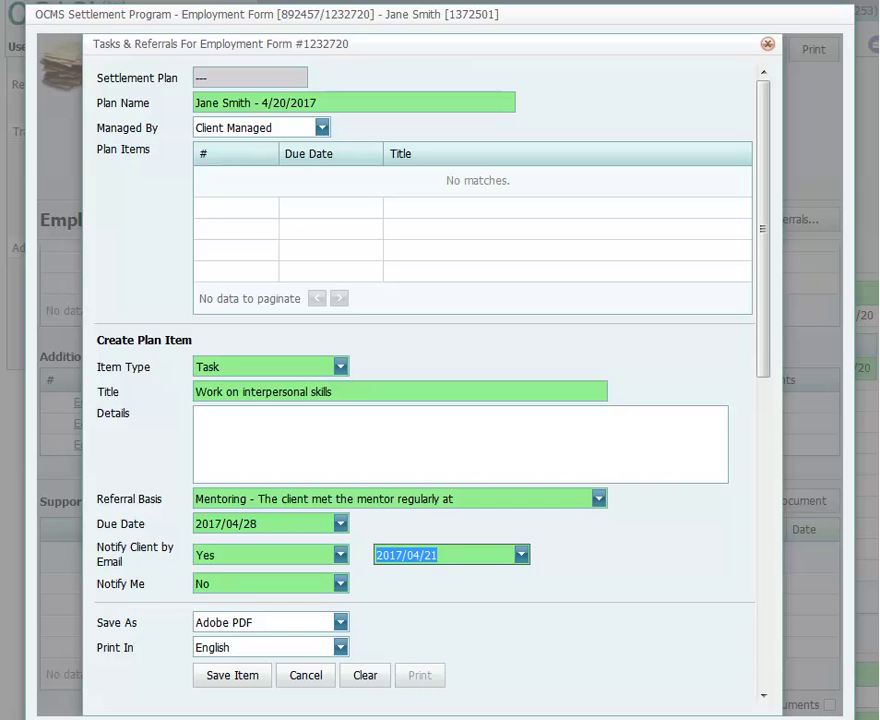
Save the task in the plan, and save and close the Employment Form.
{"action": "left_click", "coordinate": [232, 675]}
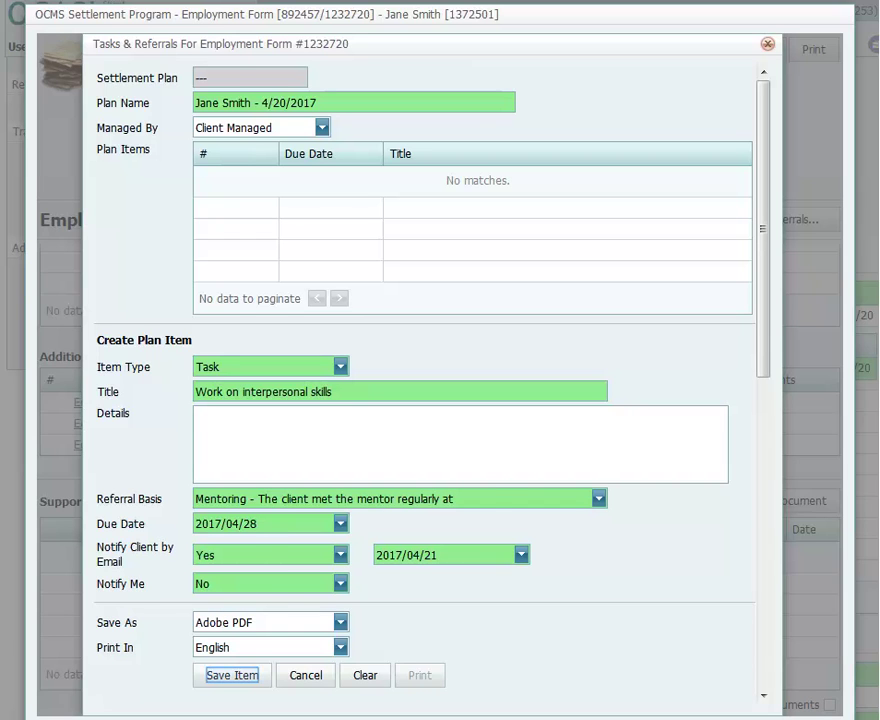
{"action": "key", "text": "Return"}
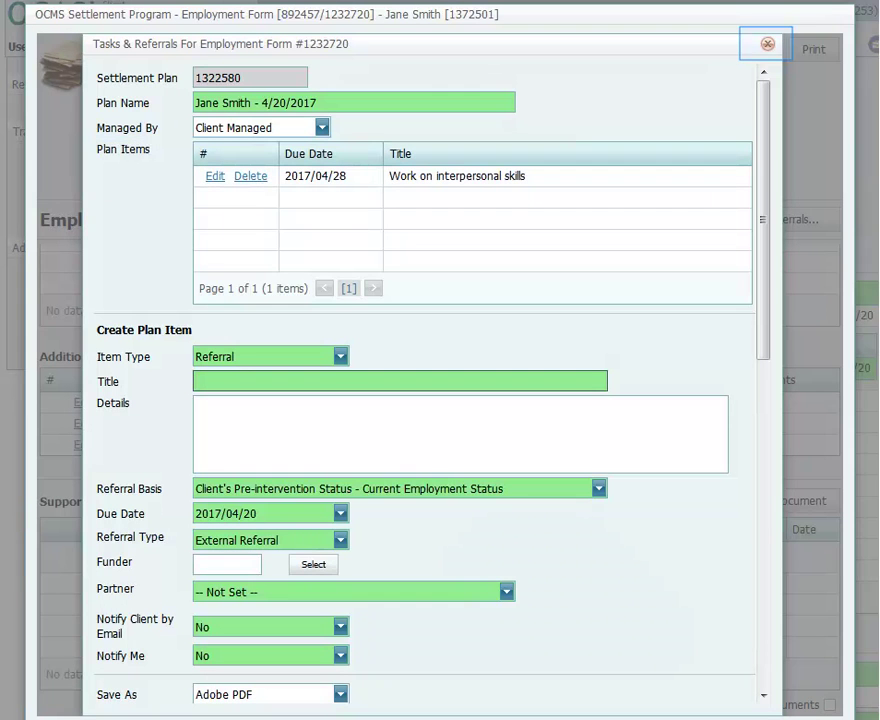
{"action": "left_click", "coordinate": [767, 44]}
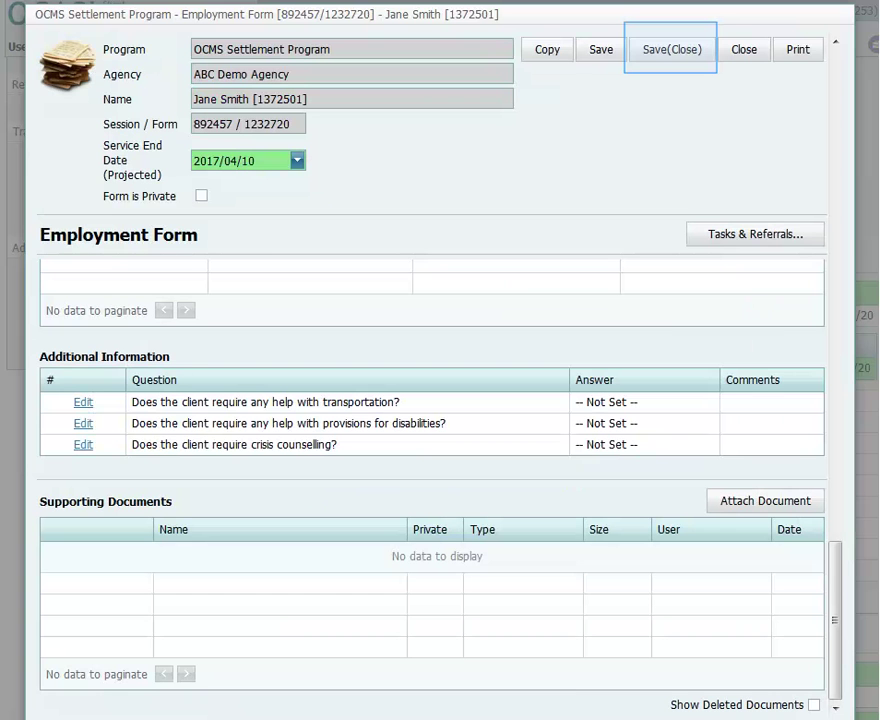
{"action": "left_click", "coordinate": [671, 49]}
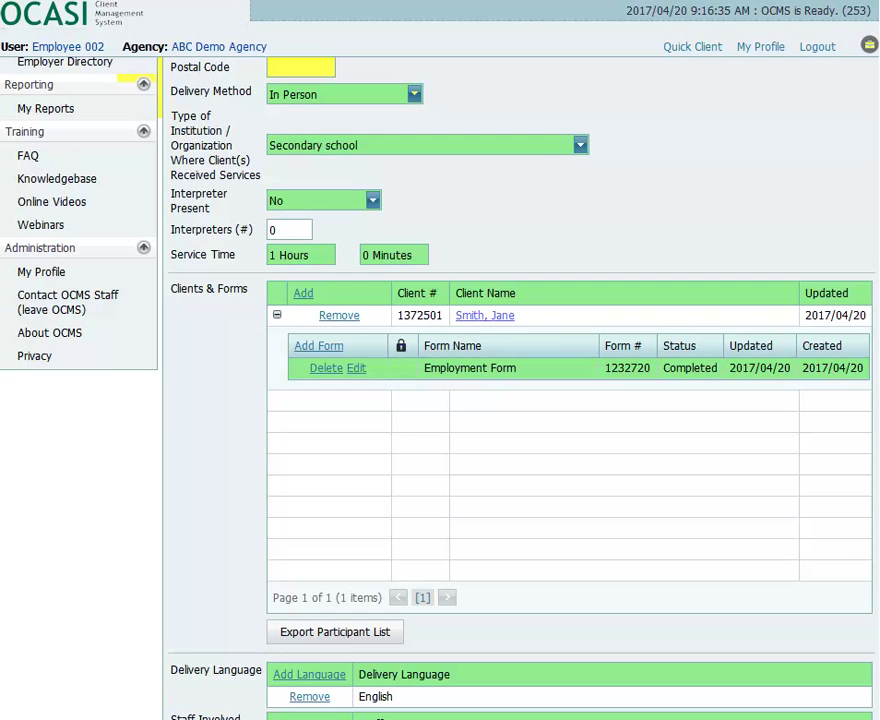
{"action": "scroll", "coordinate": [579, 353], "scroll_direction": "up", "scroll_amount": 3}
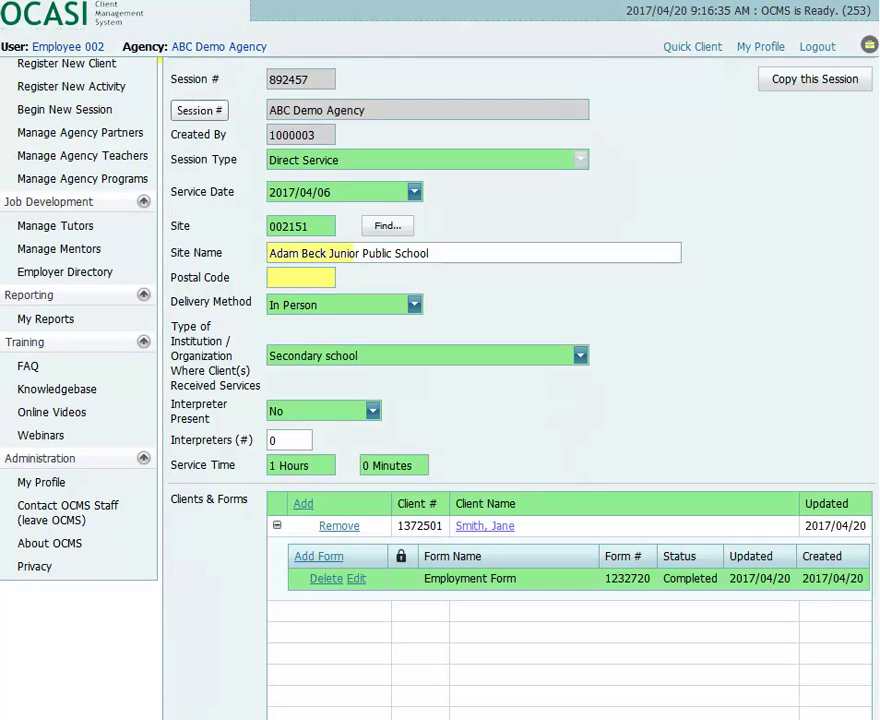